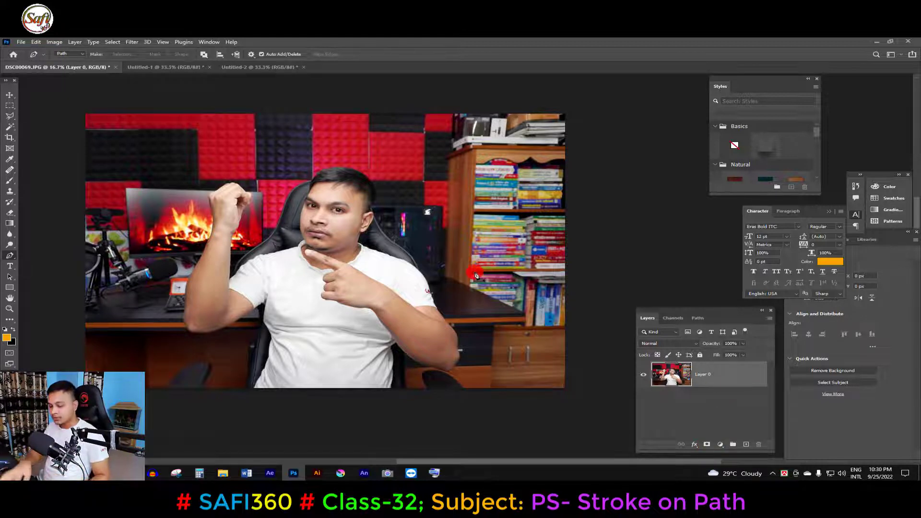
# - Open the photo DSC00065 and convert its locked Background into an editable layer named Layer 0
pyautogui.hotkey('ctrl', 'o')
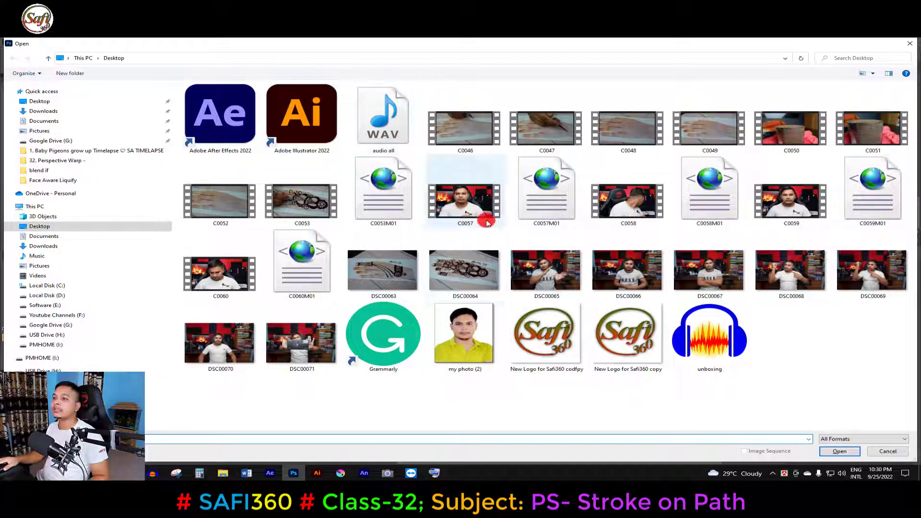
pyautogui.doubleClick(554, 272)
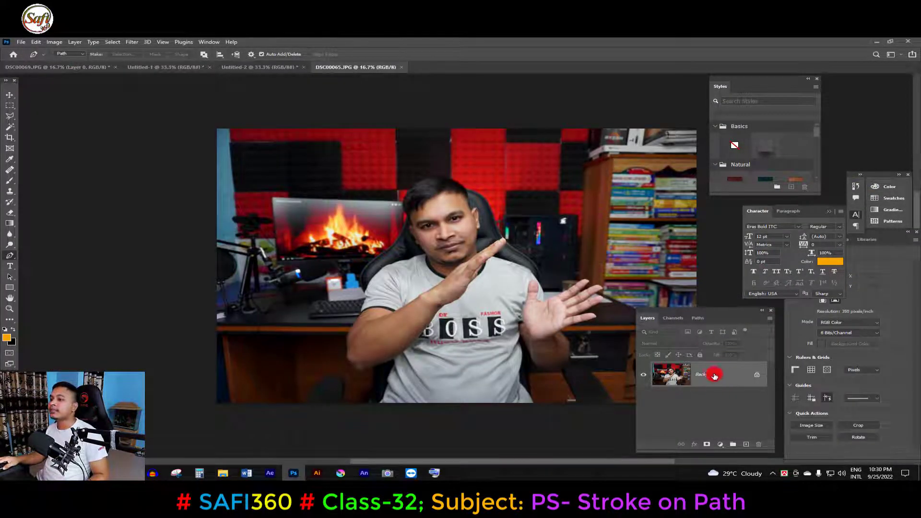
pyautogui.doubleClick(732, 377)
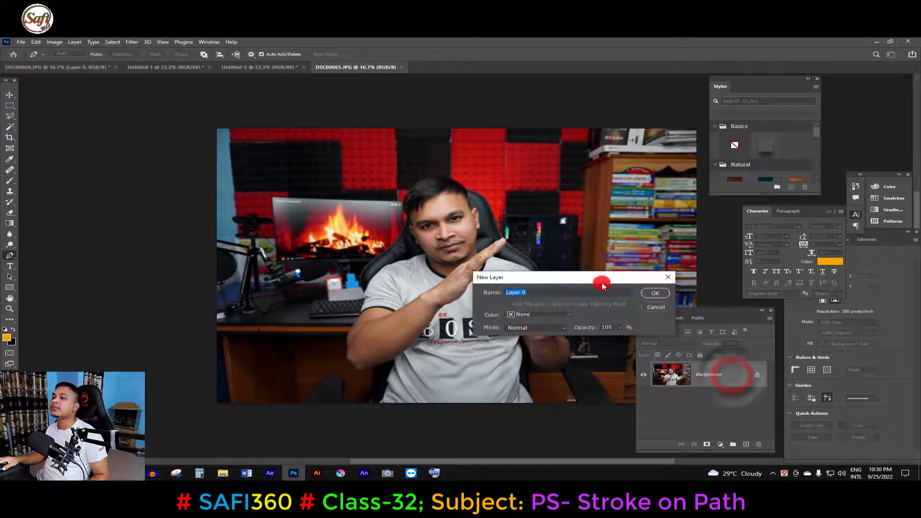
pyautogui.moveTo(569, 277); pyautogui.dragTo(537, 291)
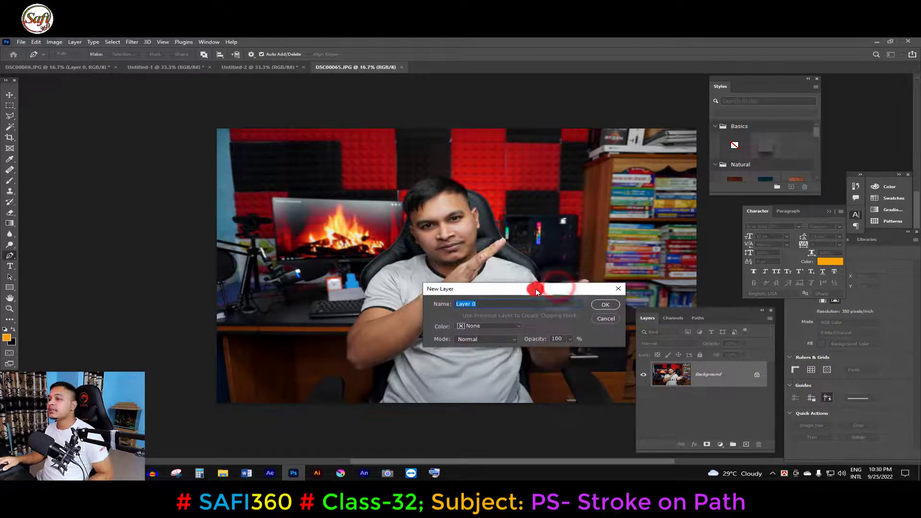
pyautogui.click(600, 309)
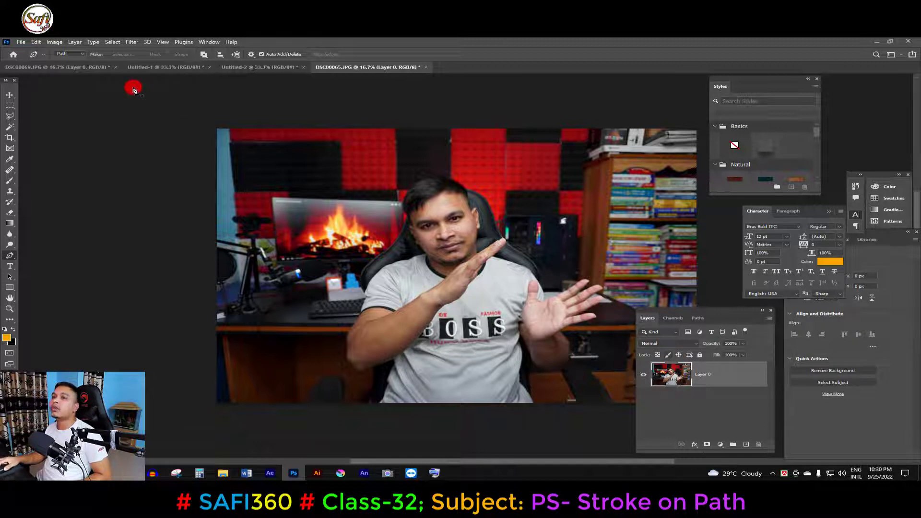
# - Switch to the DSC00069.JPG document, duplicate its Layer 0, and hide the original layer
pyautogui.click(68, 70)
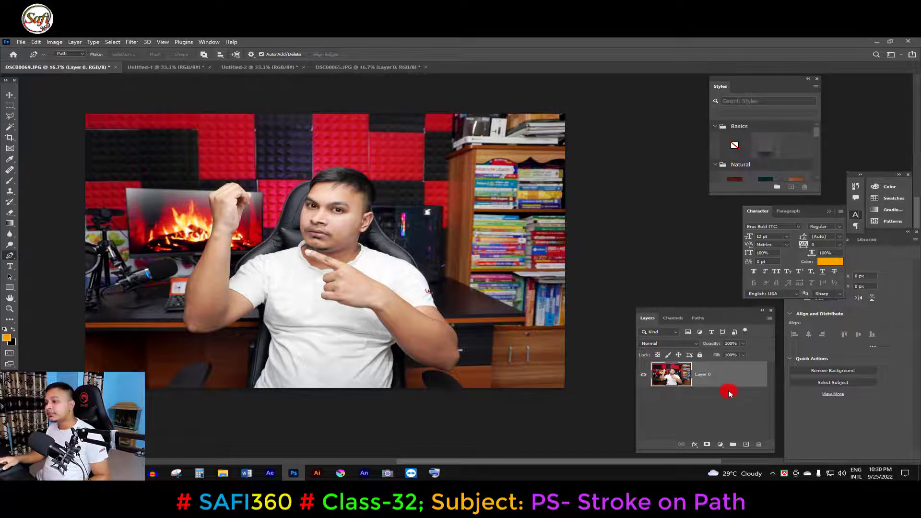
pyautogui.moveTo(729, 376); pyautogui.dragTo(747, 445)
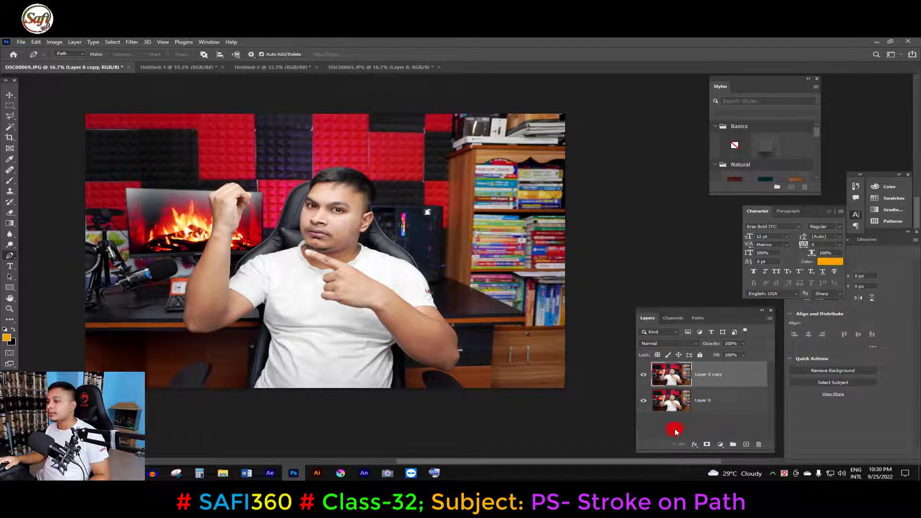
pyautogui.click(643, 401)
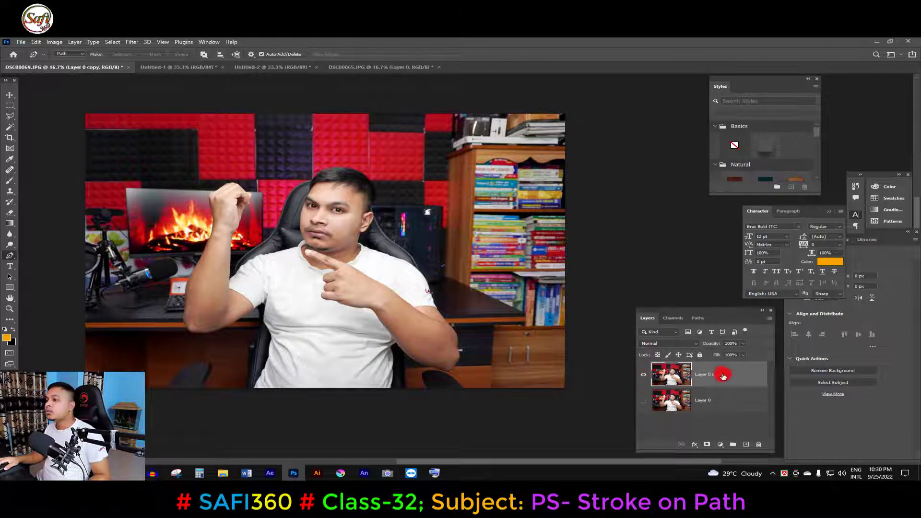
# - Add a new empty layer above the photo copy and ready the Pen tool for drawing over the man
pyautogui.click(747, 445)
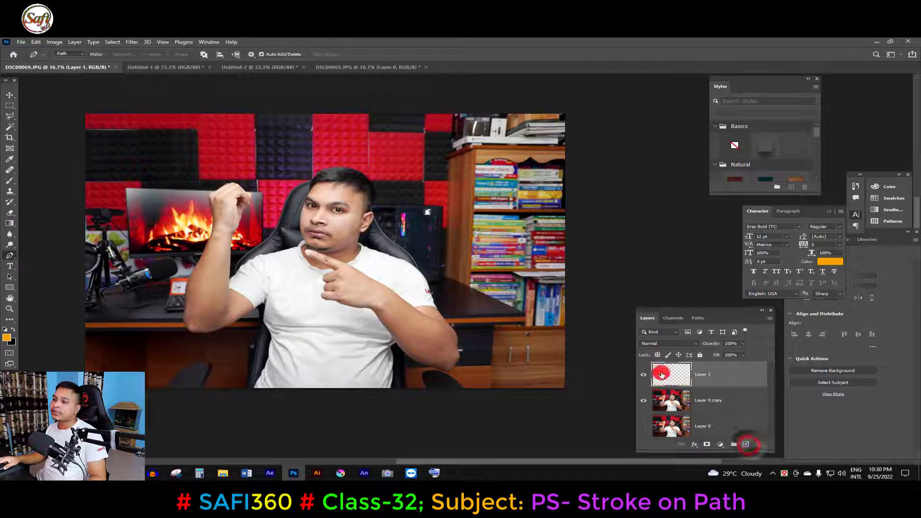
pyautogui.rightClick(12, 258)
pyautogui.click(56, 261)
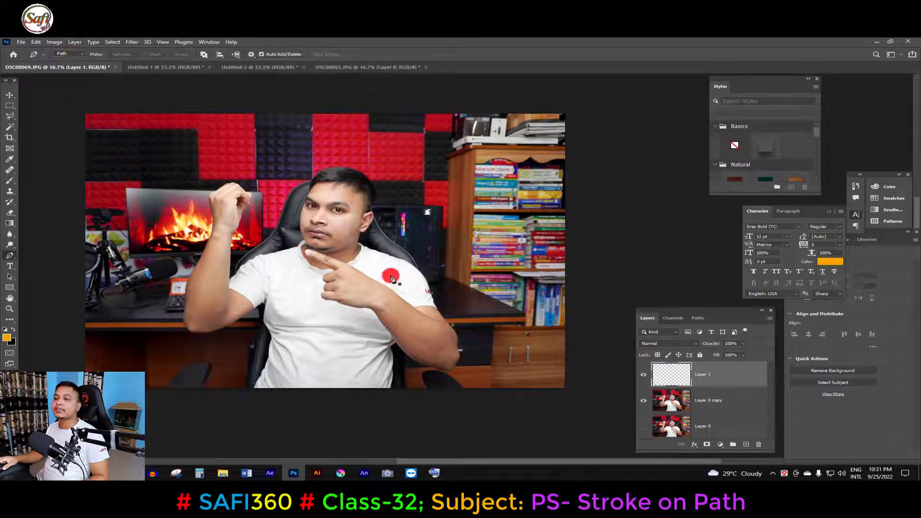
pyautogui.keyDown('ctrl'); pyautogui.click(326, 346); pyautogui.keyUp('ctrl')
pyautogui.moveTo(373, 340); pyautogui.dragTo(383, 329)
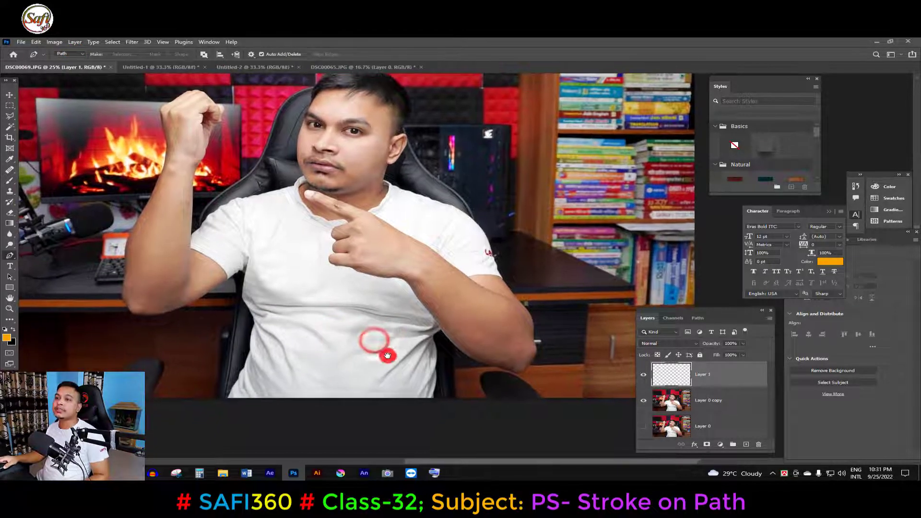
# - Draw a curved pen path that starts beside the shirt's lower hem and winds back and forth across the waist
pyautogui.click(213, 366)
pyautogui.moveTo(436, 389); pyautogui.dragTo(535, 363)
pyautogui.keyDown('alt'); pyautogui.click(436, 388); pyautogui.keyUp('alt')
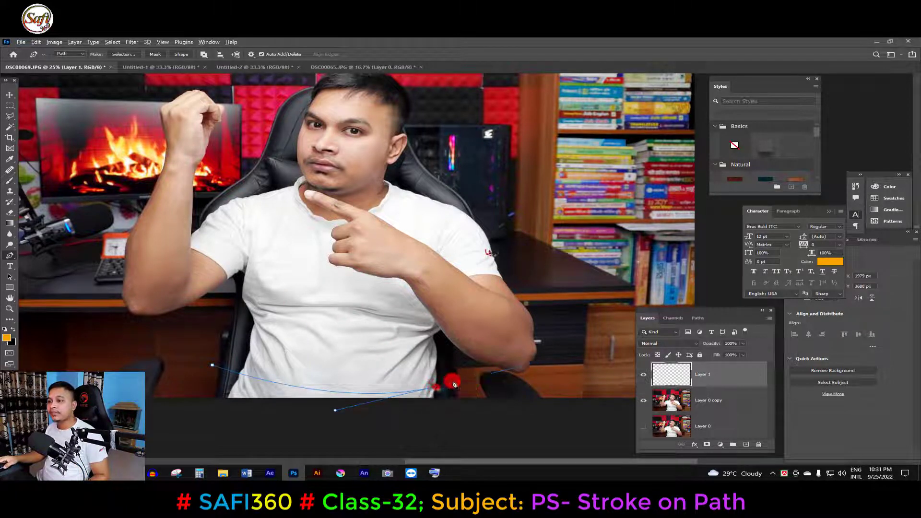
pyautogui.moveTo(458, 371); pyautogui.dragTo(457, 360)
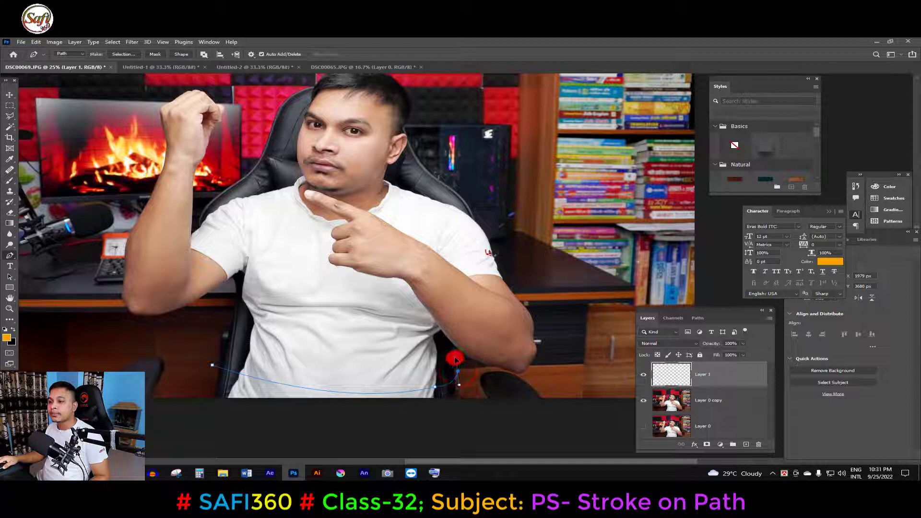
pyautogui.keyDown('alt'); pyautogui.click(458, 371); pyautogui.keyUp('alt')
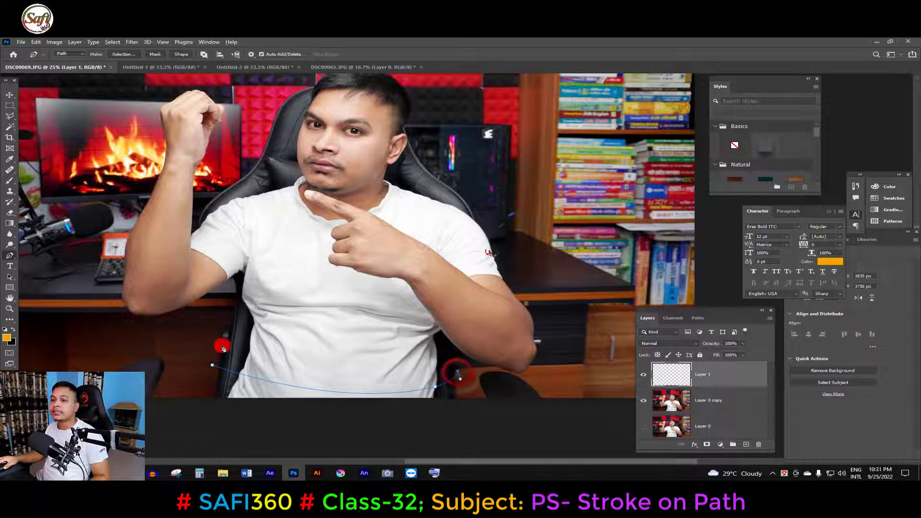
pyautogui.moveTo(219, 343); pyautogui.dragTo(77, 372)
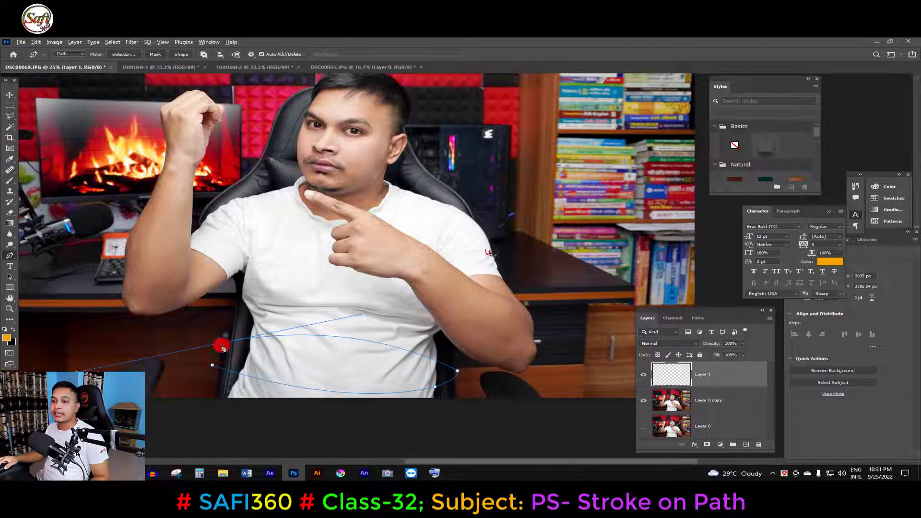
pyautogui.moveTo(253, 306); pyautogui.dragTo(313, 298)
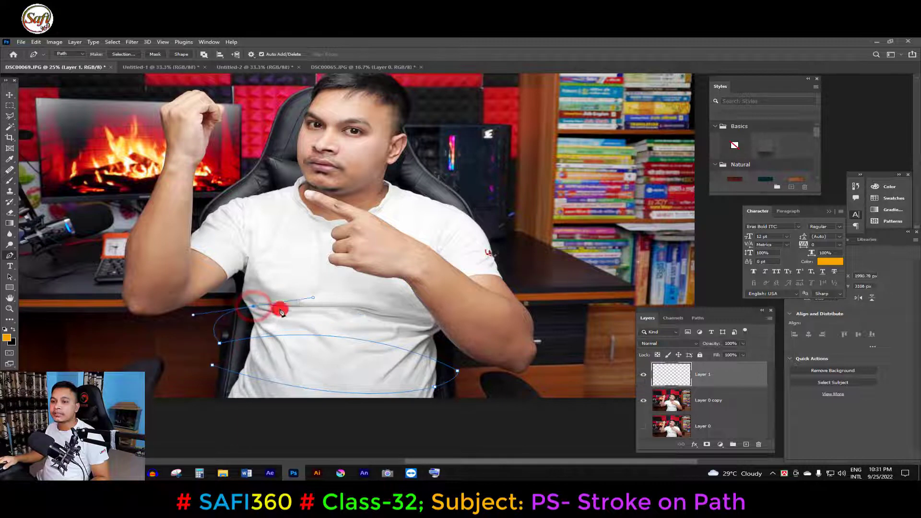
pyautogui.keyDown('alt'); pyautogui.click(254, 307); pyautogui.keyUp('alt')
pyautogui.moveTo(420, 333); pyautogui.dragTo(455, 356)
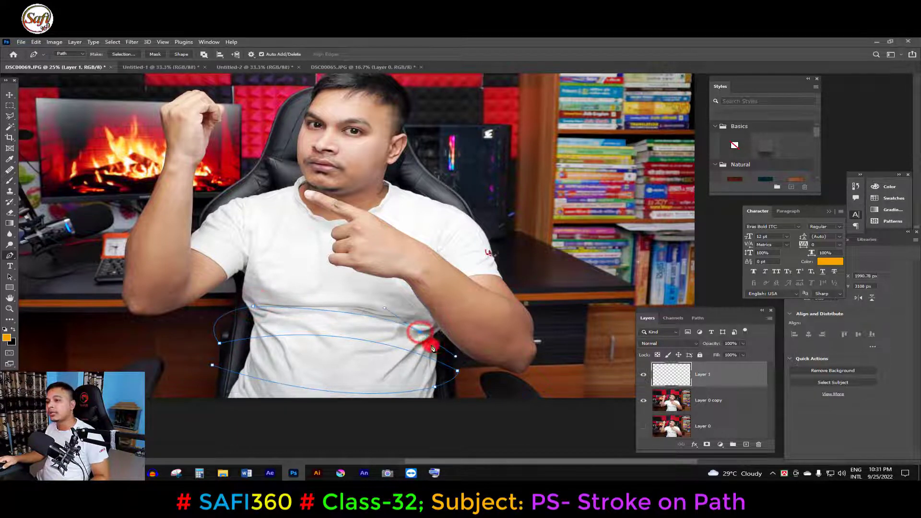
pyautogui.keyDown('alt'); pyautogui.click(421, 333); pyautogui.keyUp('alt')
# - Continue the pen path from the waist in curved loops around the elbow and forearm of the pointing arm
pyautogui.moveTo(540, 385); pyautogui.dragTo(549, 371)
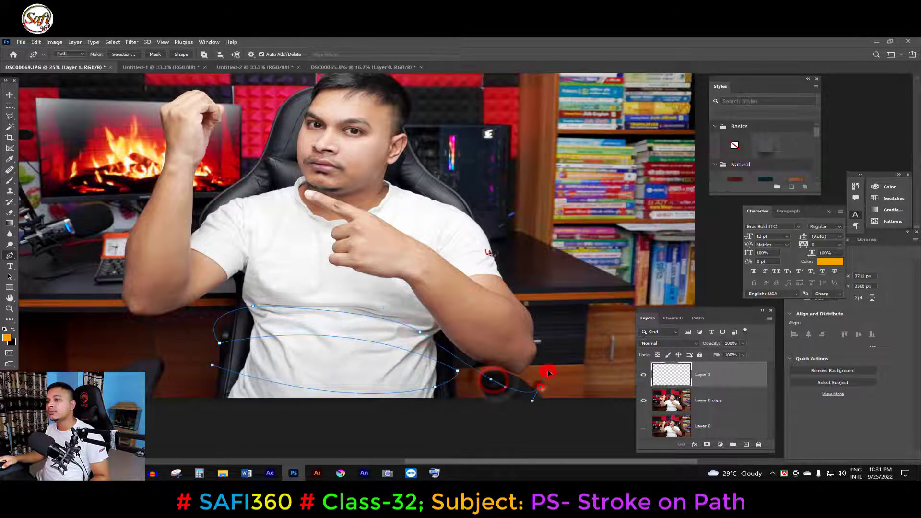
pyautogui.moveTo(560, 332); pyautogui.dragTo(523, 275)
pyautogui.keyDown('alt'); pyautogui.click(500, 339); pyautogui.keyUp('alt')
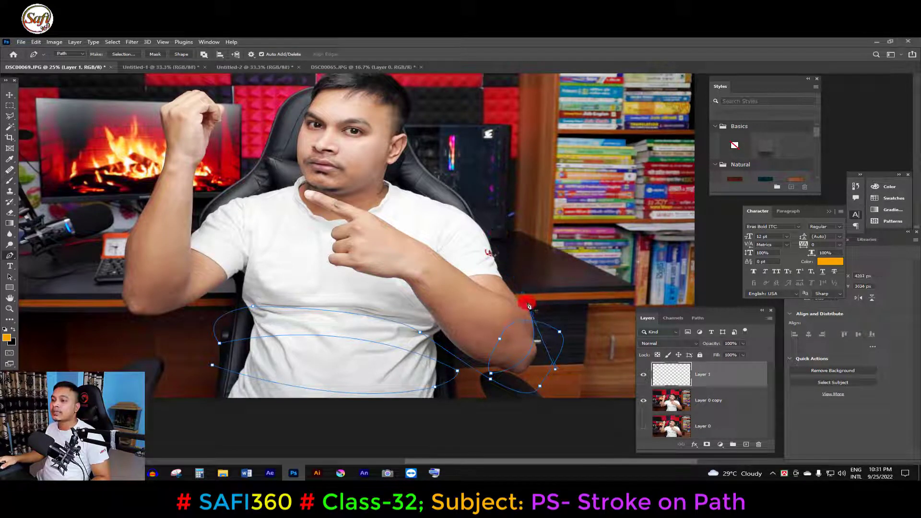
pyautogui.hotkey('ctrl', 'z')
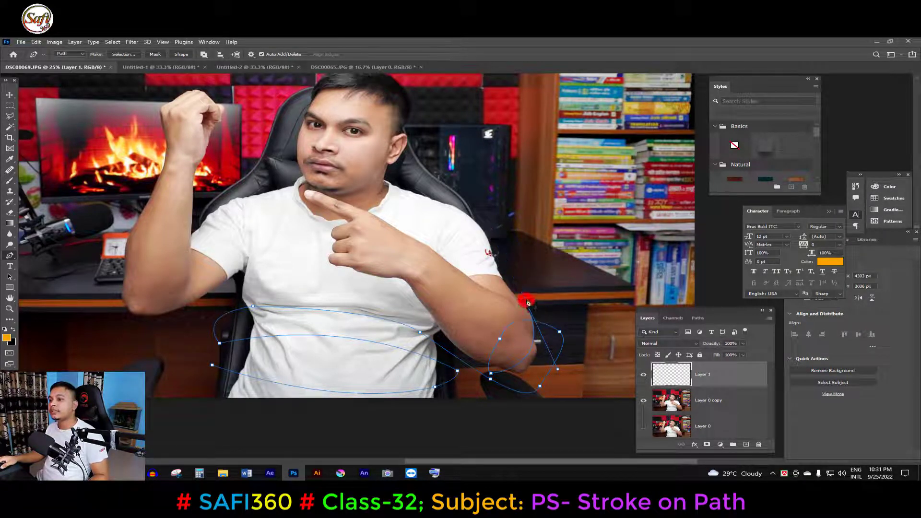
pyautogui.moveTo(438, 295); pyautogui.dragTo(435, 343)
pyautogui.keyDown('alt'); pyautogui.click(439, 296); pyautogui.keyUp('alt')
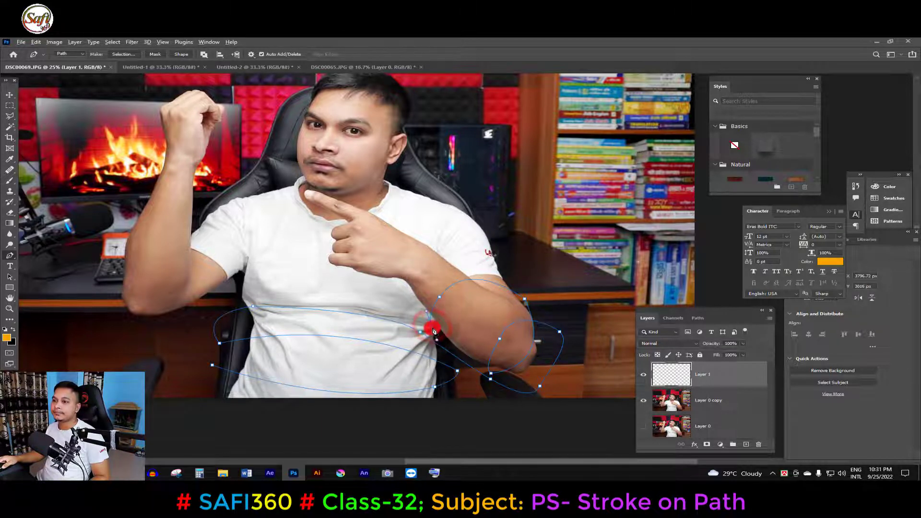
pyautogui.keyDown('alt'); pyautogui.click(431, 327); pyautogui.keyUp('alt')
pyautogui.moveTo(480, 320); pyautogui.dragTo(507, 293)
pyautogui.keyDown('alt'); pyautogui.click(480, 320); pyautogui.keyUp('alt')
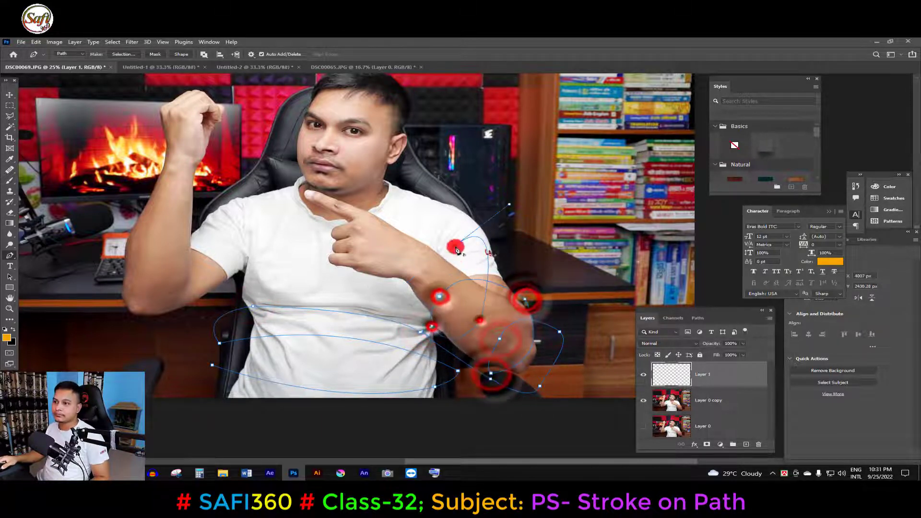
# - Extend the pen path with loops around the pointing arm's wrist, hand and finger up to the neck
pyautogui.moveTo(454, 246); pyautogui.dragTo(399, 272)
pyautogui.moveTo(371, 285); pyautogui.dragTo(375, 316)
pyautogui.moveTo(415, 287); pyautogui.dragTo(436, 273)
pyautogui.moveTo(438, 235); pyautogui.dragTo(417, 218)
pyautogui.moveTo(337, 228); pyautogui.dragTo(358, 267)
pyautogui.moveTo(370, 197); pyautogui.dragTo(336, 201)
# - Extend the pen path past the neck, across the face and around the raised fist and forearm, ending near the microphone
pyautogui.moveTo(410, 175); pyautogui.dragTo(413, 149)
pyautogui.moveTo(265, 138); pyautogui.dragTo(244, 140)
pyautogui.moveTo(228, 102); pyautogui.dragTo(205, 134)
pyautogui.moveTo(160, 149); pyautogui.dragTo(164, 163)
pyautogui.moveTo(214, 153); pyautogui.dragTo(213, 168)
pyautogui.moveTo(154, 206); pyautogui.dragTo(149, 181)
pyautogui.moveTo(201, 196); pyautogui.dragTo(196, 221)
pyautogui.moveTo(106, 247); pyautogui.dragTo(45, 196)
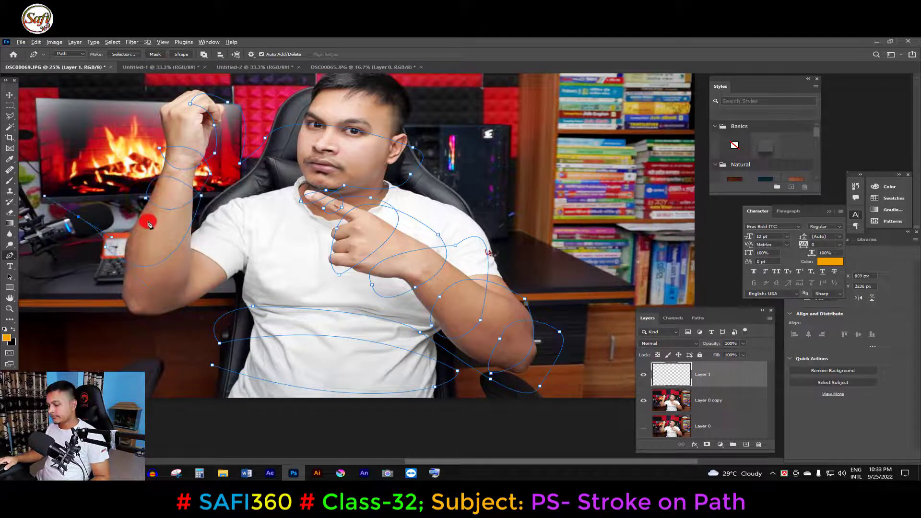
pyautogui.keyDown('alt'); pyautogui.click(79, 218); pyautogui.keyUp('alt')
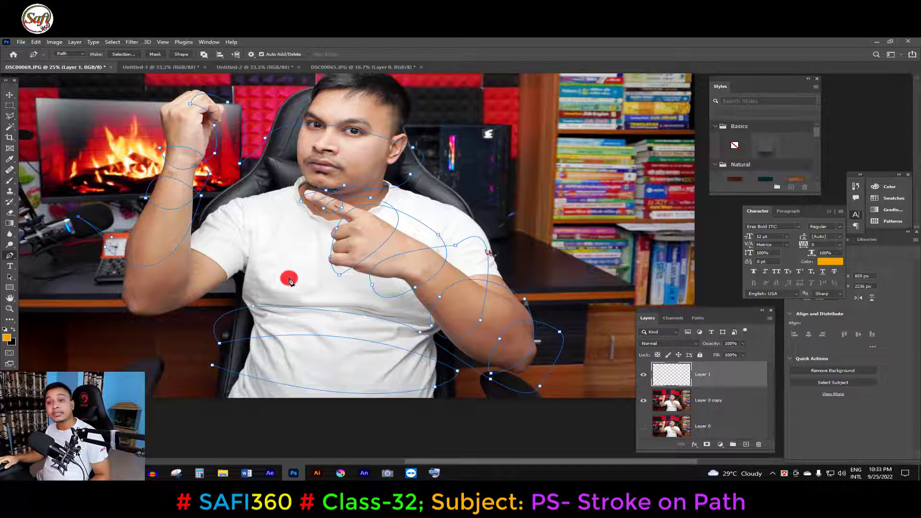
pyautogui.keyDown('ctrl'); pyautogui.click(78, 253); pyautogui.keyUp('ctrl')
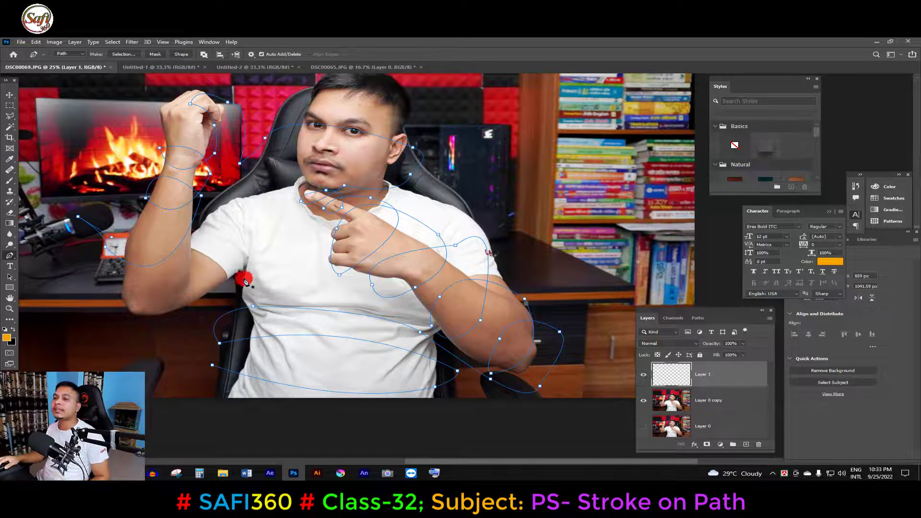
# - Try stroking the path using the Brush with Simulate Pressure on, and undo that stroke
pyautogui.rightClick(343, 208)
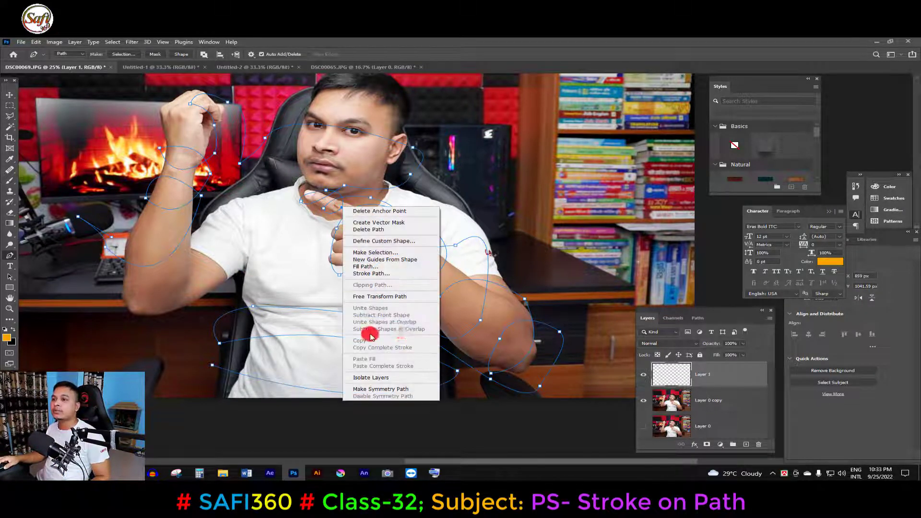
pyautogui.click(376, 274)
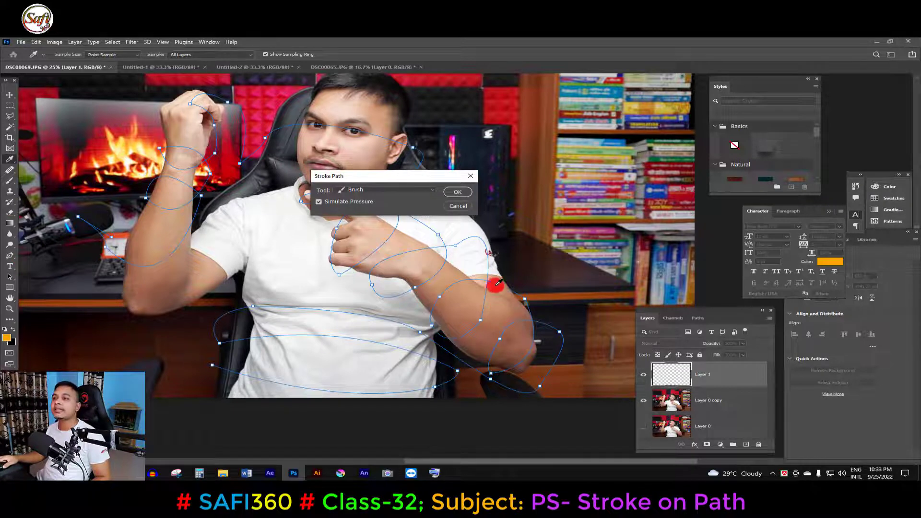
pyautogui.click(462, 193)
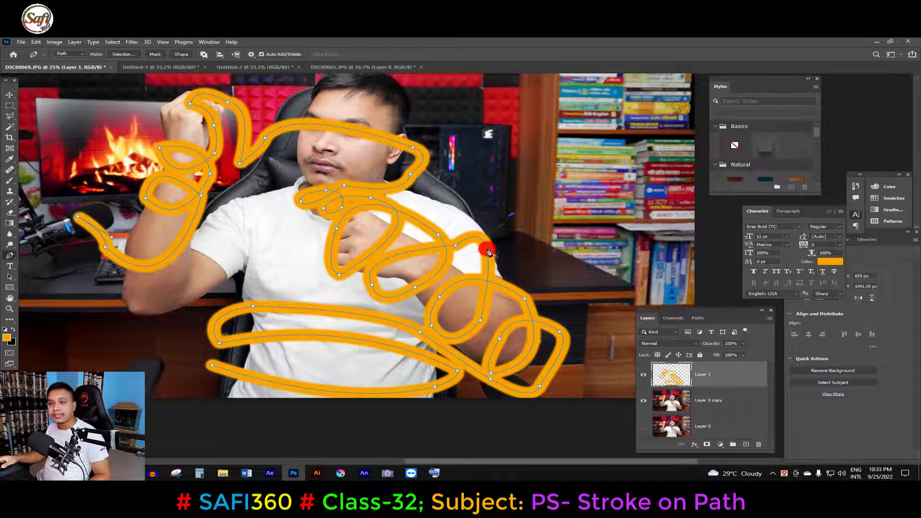
pyautogui.hotkey('ctrl', 'z')
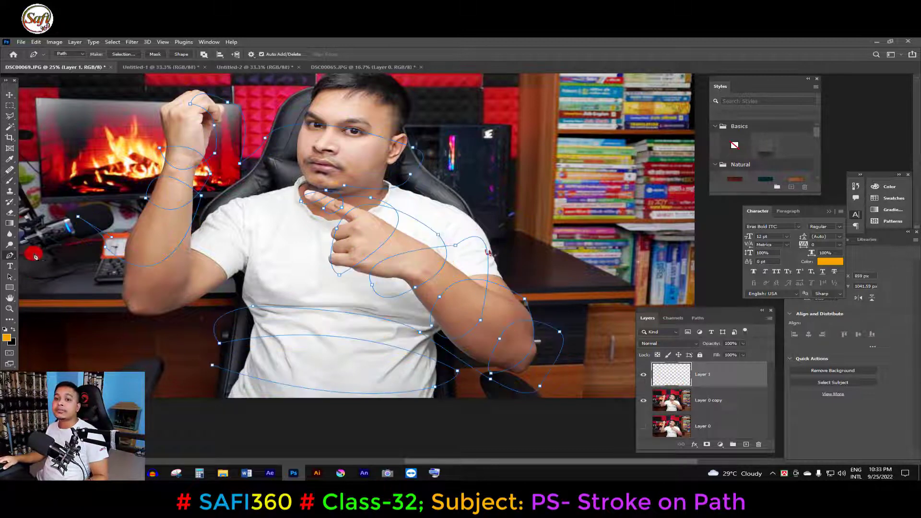
# - Stroke the path in orange with a smaller brush and Simulate Pressure on, and hide the Layer 0 copy photo
pyautogui.click(10, 179)
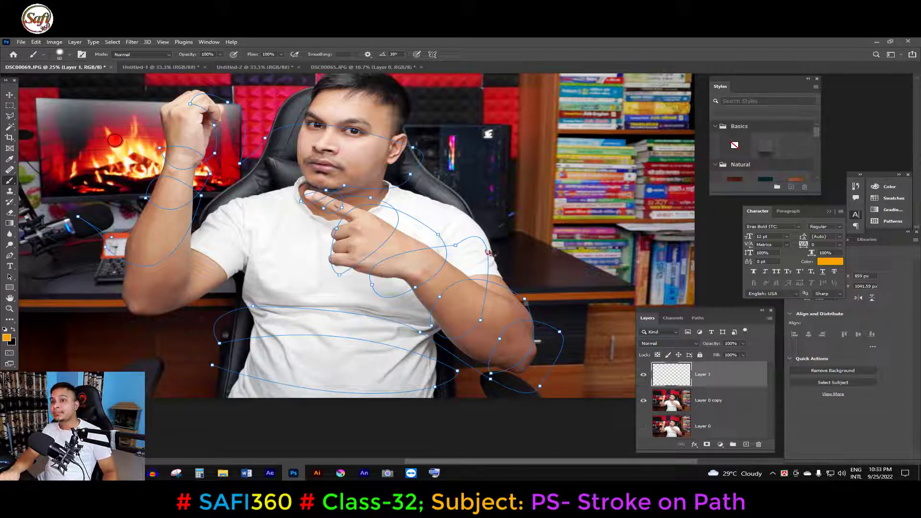
pyautogui.press(']')
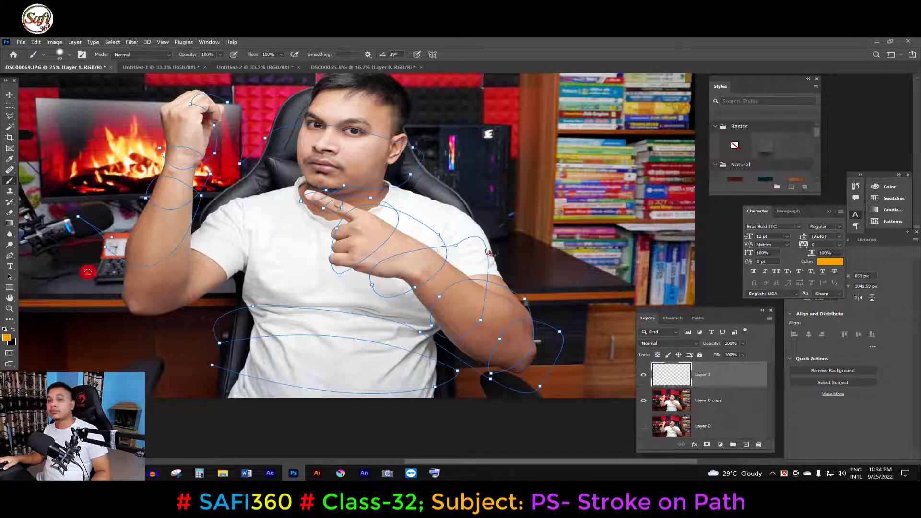
pyautogui.click(10, 255)
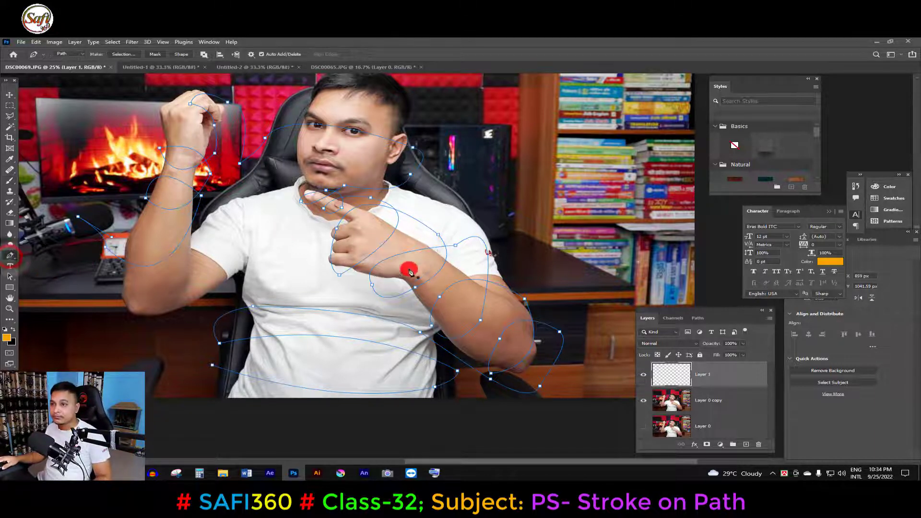
pyautogui.rightClick(338, 232)
pyautogui.click(376, 299)
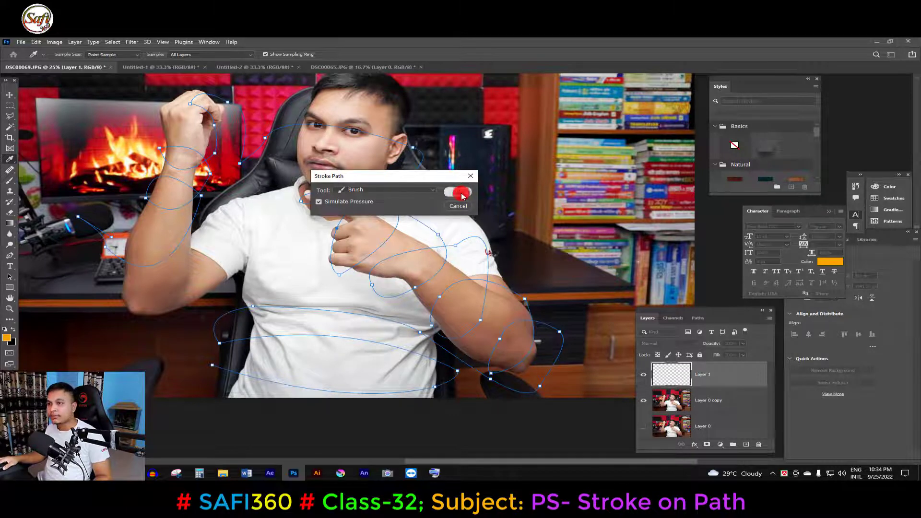
pyautogui.click(461, 193)
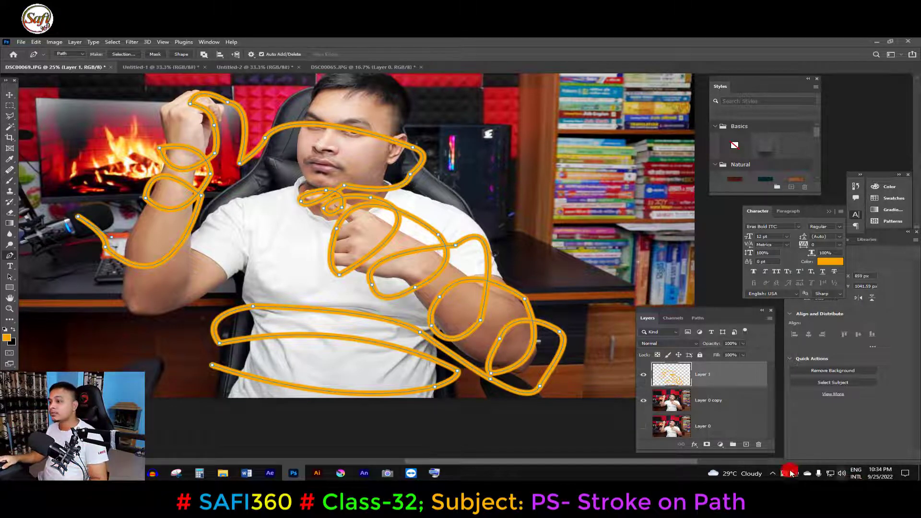
pyautogui.click(645, 403)
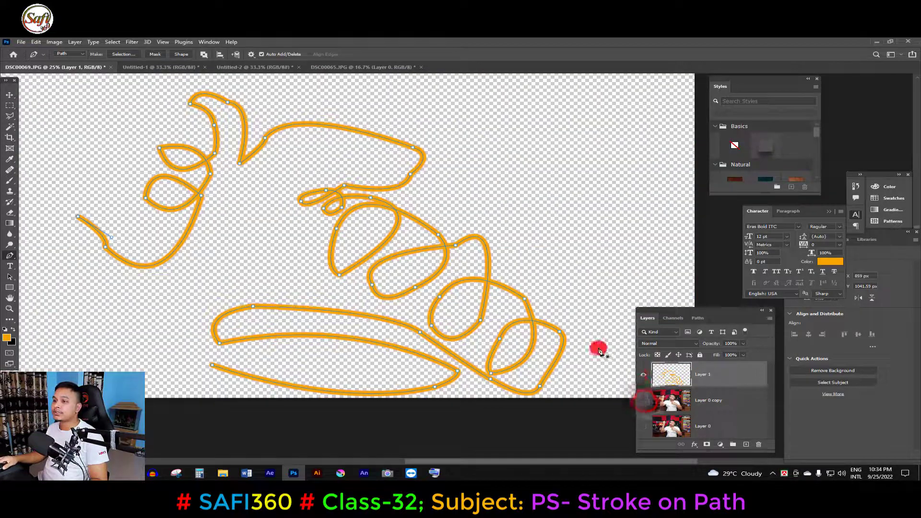
# - Show the Layer 0 copy photo, add a layer mask to Layer 1, and keep black as the foreground colour
pyautogui.click(643, 403)
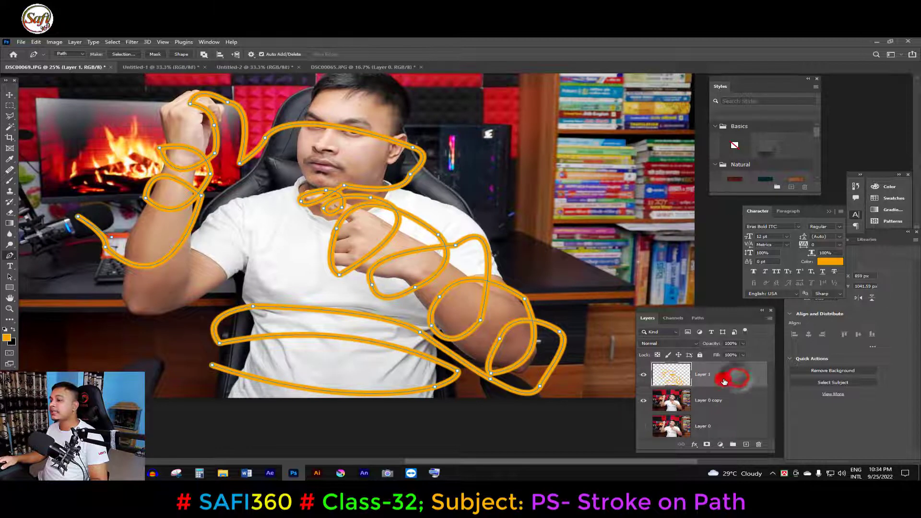
pyautogui.click(707, 445)
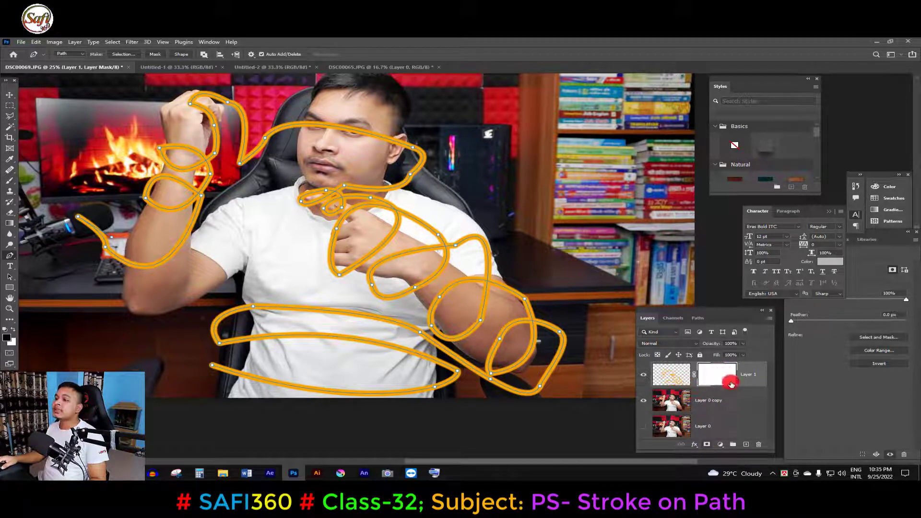
pyautogui.click(8, 340)
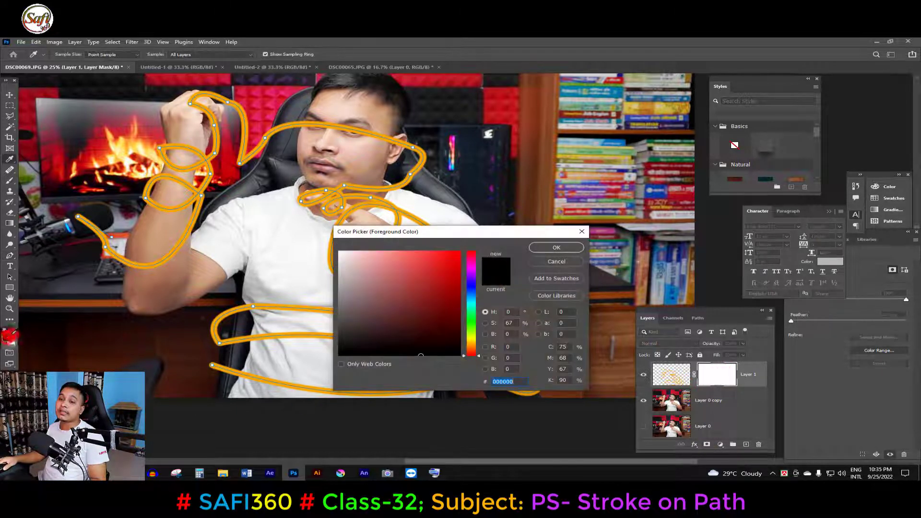
pyautogui.click(554, 250)
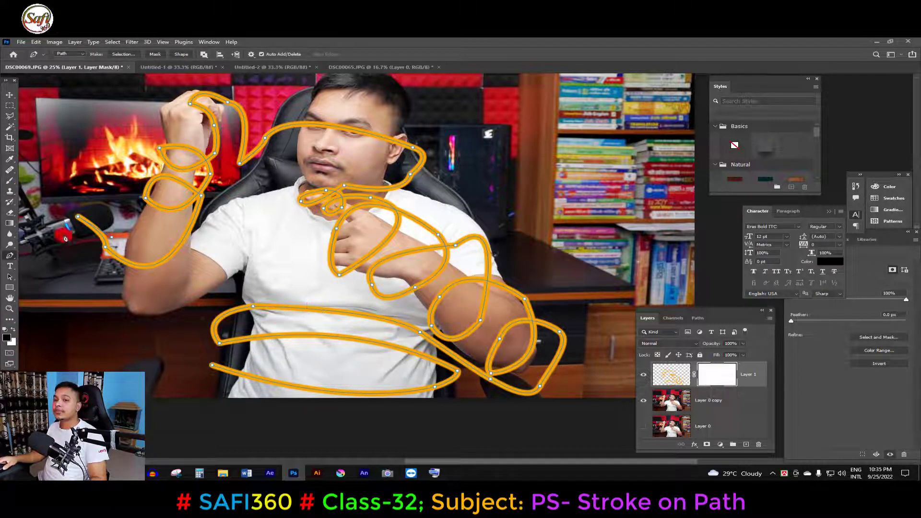
# - Set up the Brush tool with a larger tip and adjust its hardness for painting on the mask
pyautogui.press('b')
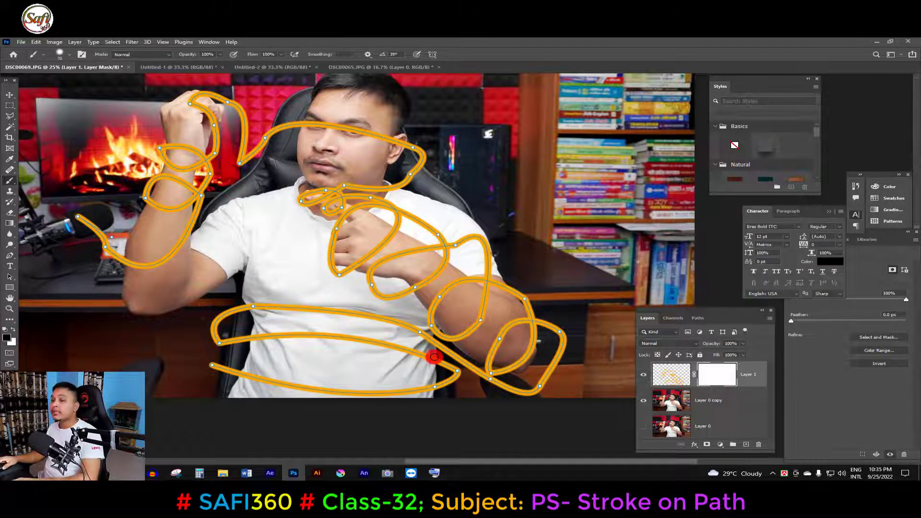
pyautogui.press(']')
pyautogui.press(']')
pyautogui.press(']')
pyautogui.press(']')
pyautogui.press(']')
pyautogui.press(']')
pyautogui.press(']')
pyautogui.press(']')
pyautogui.press(']')
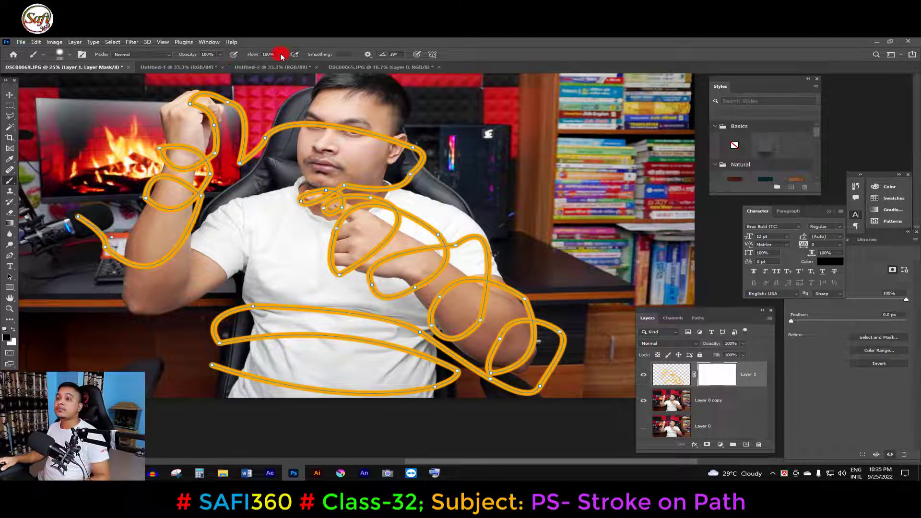
pyautogui.keyDown('alt'); pyautogui.rightClick(285, 222); pyautogui.keyUp('alt')
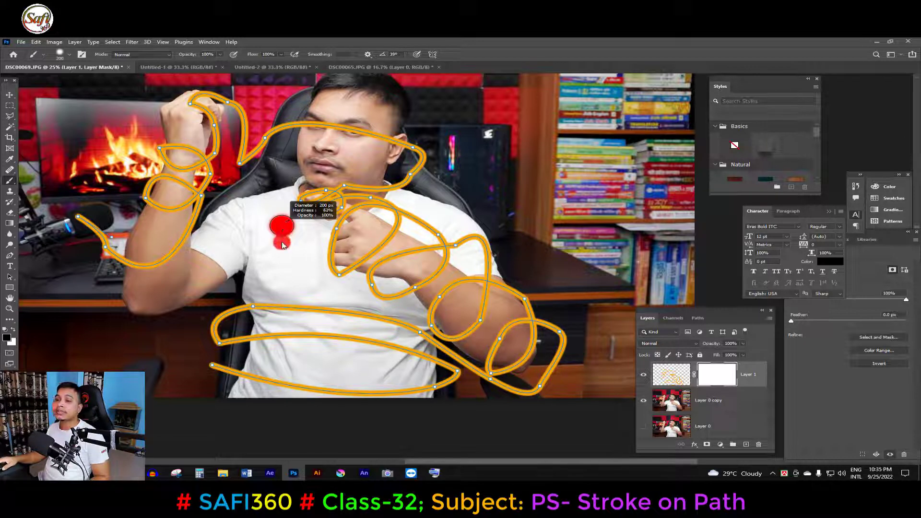
pyautogui.moveTo(282, 242); pyautogui.dragTo(280, 275)
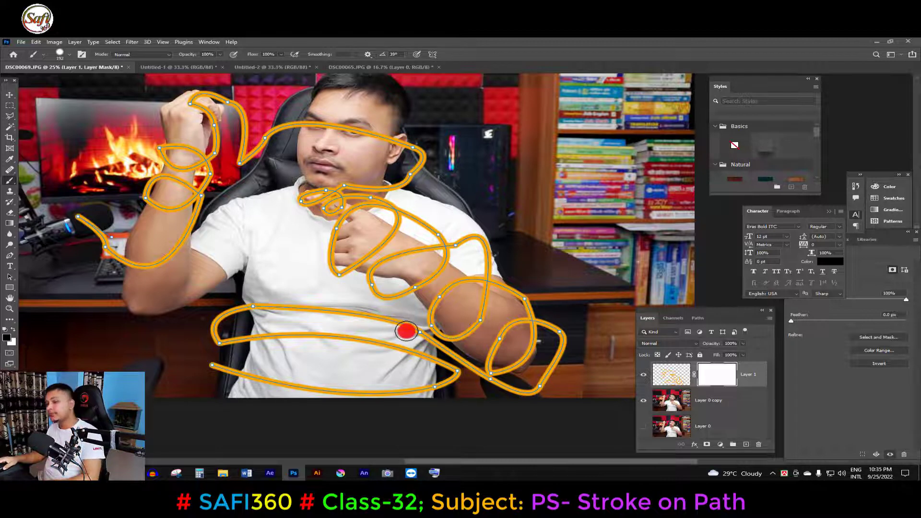
# - Try masking out the stroke at the elbow-side end of the middle waist band, and undo that brush stroke
pyautogui.moveTo(394, 330); pyautogui.dragTo(422, 353)
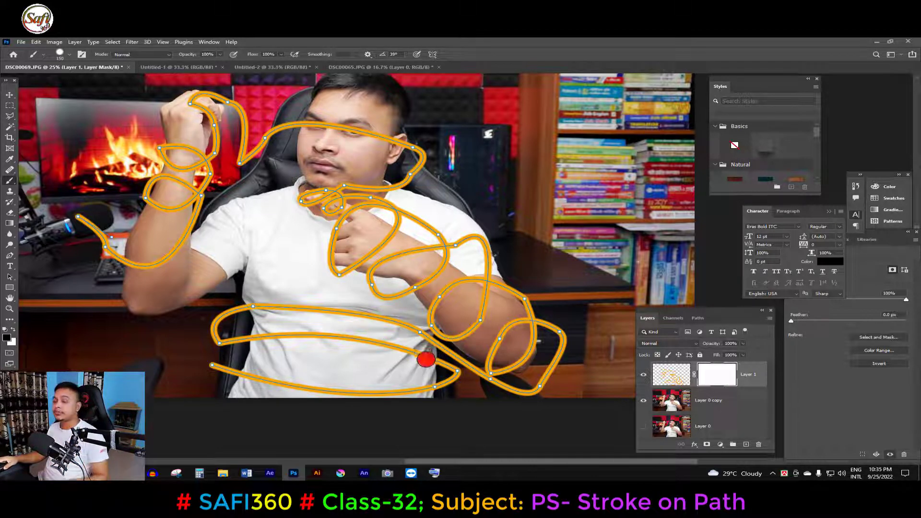
pyautogui.keyDown('ctrl'); pyautogui.click(359, 354); pyautogui.keyUp('ctrl')
pyautogui.keyDown('ctrl'); pyautogui.click(398, 348); pyautogui.keyUp('ctrl')
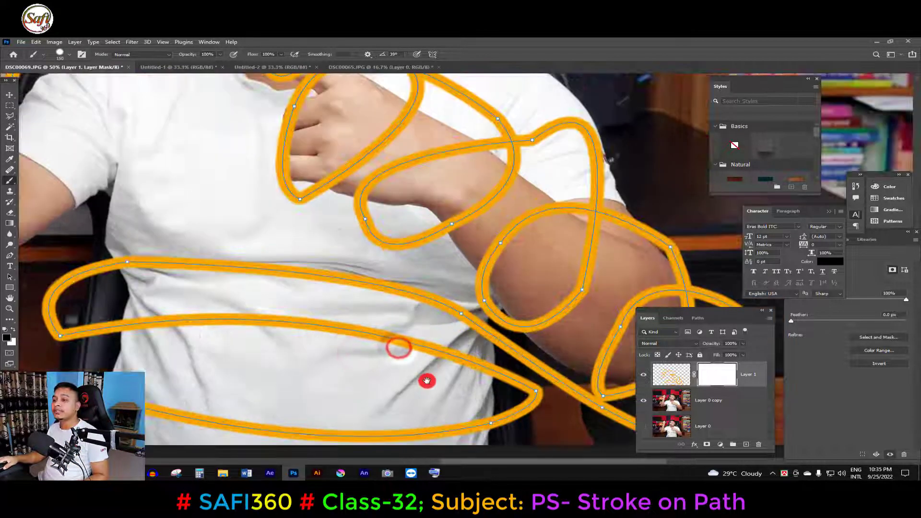
pyautogui.moveTo(427, 380); pyautogui.dragTo(423, 361)
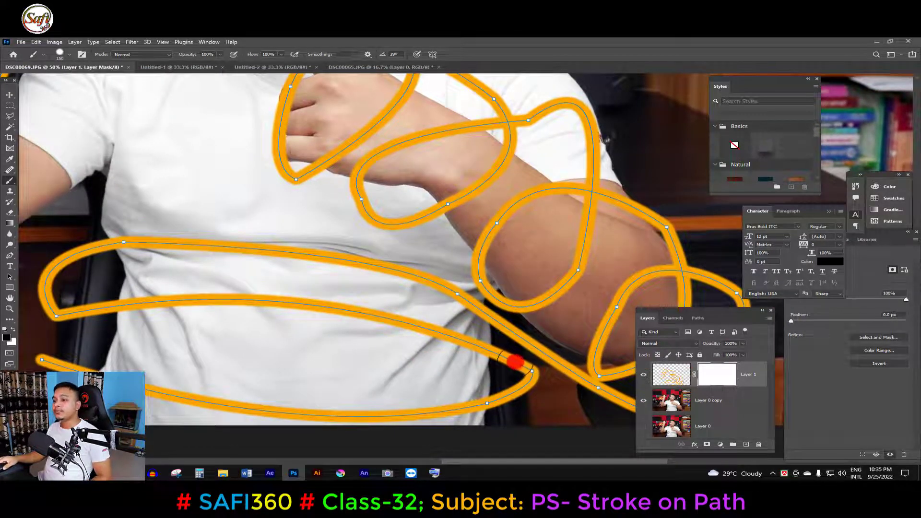
pyautogui.moveTo(503, 361)
pyautogui.mouseDown()
pyautogui.moveTo(483, 355)
pyautogui.moveTo(521, 387)
pyautogui.mouseUp()
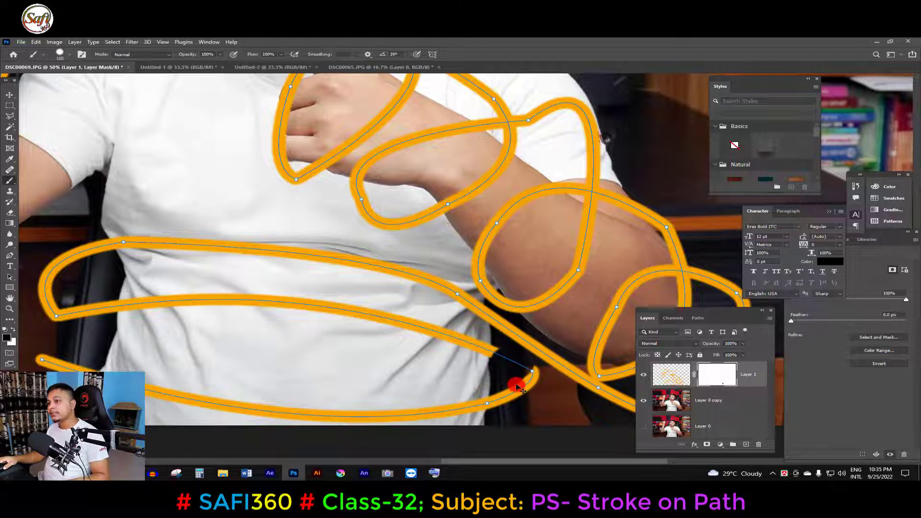
pyautogui.hotkey('ctrl', 'z')
# - Mask out the middle band of the stroke across the waist with a smaller black brush
pyautogui.keyDown('ctrl'); pyautogui.click(513, 361); pyautogui.keyUp('ctrl')
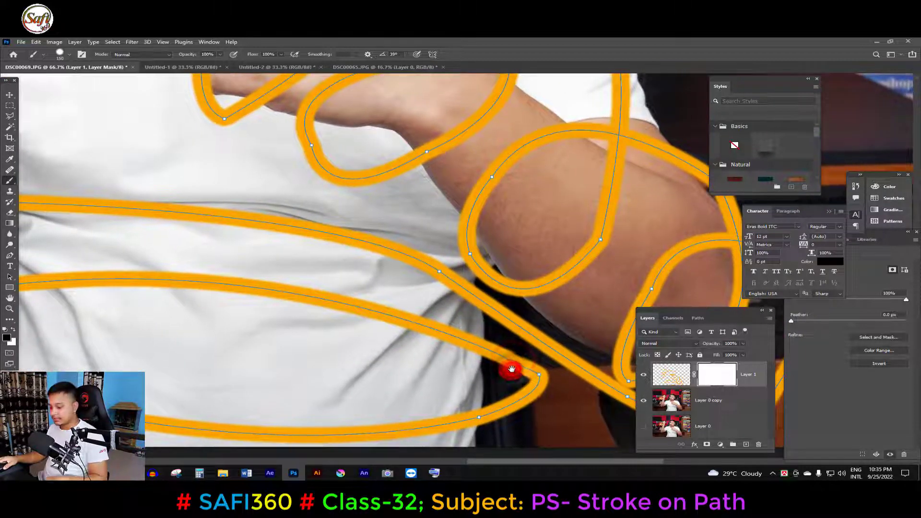
pyautogui.press('[')
pyautogui.press('[')
pyautogui.press('[')
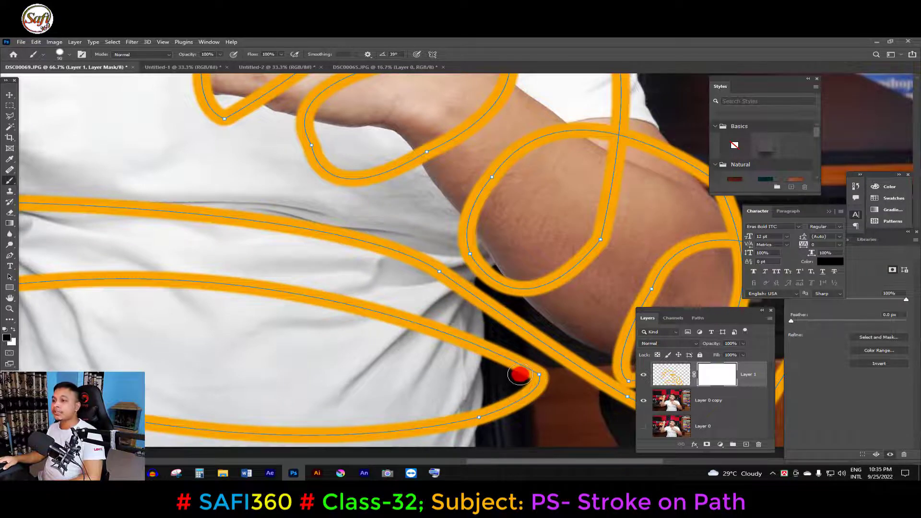
pyautogui.press('[')
pyautogui.moveTo(520, 374)
pyautogui.mouseDown()
pyautogui.moveTo(482, 351)
pyautogui.moveTo(484, 343)
pyautogui.moveTo(417, 333)
pyautogui.moveTo(452, 329)
pyautogui.mouseUp()
pyautogui.keyDown('alt'); pyautogui.click(393, 331); pyautogui.keyUp('alt')
pyautogui.keyDown('alt'); pyautogui.click(393, 331); pyautogui.keyUp('alt')
pyautogui.moveTo(370, 333)
pyautogui.mouseDown()
pyautogui.moveTo(415, 344)
pyautogui.moveTo(357, 323)
pyautogui.moveTo(208, 323)
pyautogui.moveTo(217, 330)
pyautogui.moveTo(206, 331)
pyautogui.moveTo(217, 330)
pyautogui.mouseUp()
pyautogui.press(']')
pyautogui.press(']')
pyautogui.press(']')
pyautogui.press(']')
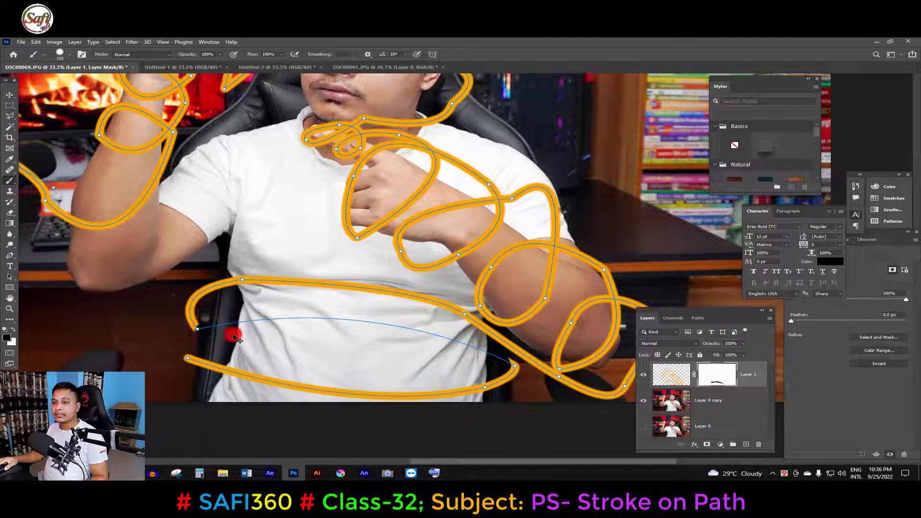
pyautogui.hotkey('ctrl', 'shift')
pyautogui.hotkey('ctrl', 'shift')
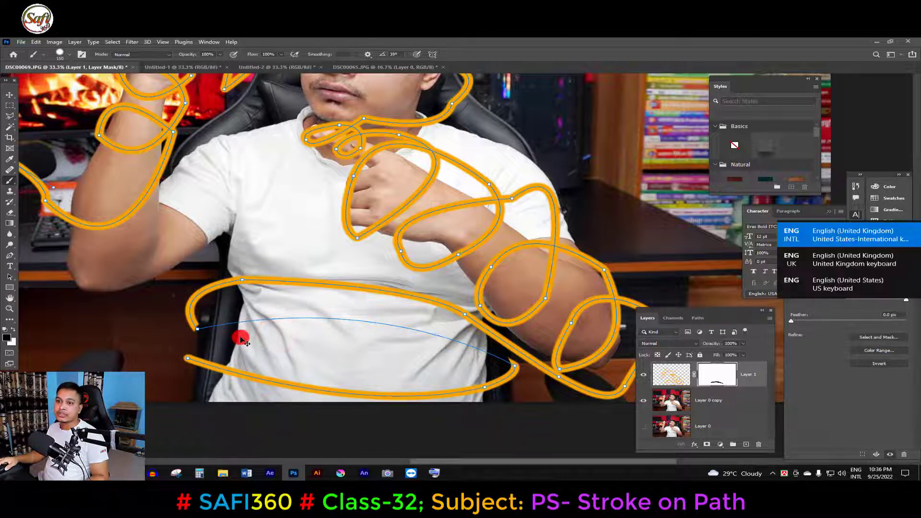
pyautogui.hotkey('ctrl', 'shift')
pyautogui.hotkey('ctrl', 'shift')
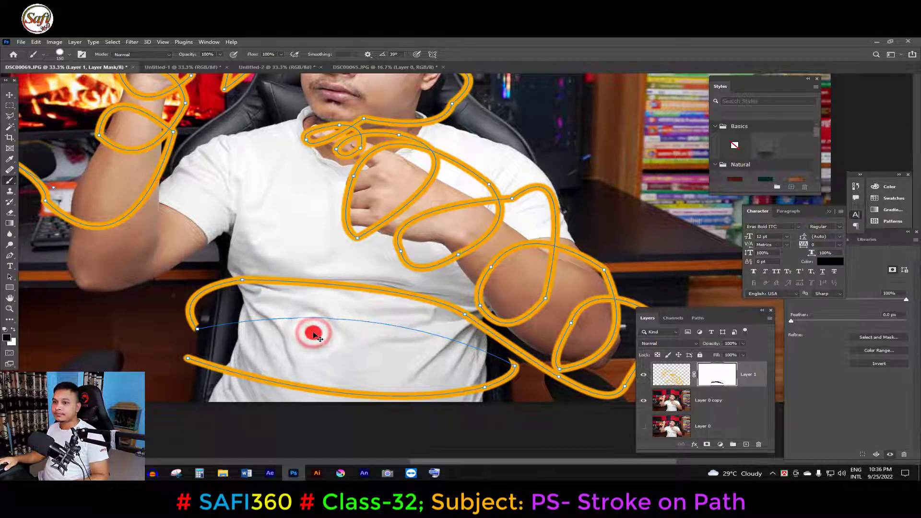
# - Mask out the parts of the stroke loops that pass behind the pointing arm's elbow and forearm
pyautogui.scroll(2, 218, 336)
pyautogui.scroll(-1, 202, 331)
pyautogui.moveTo(582, 287); pyautogui.dragTo(401, 307)
pyautogui.scroll(1, 508, 309)
pyautogui.moveTo(527, 261); pyautogui.dragTo(458, 358)
pyautogui.scroll(-1, 571, 250)
pyautogui.moveTo(483, 226)
pyautogui.mouseDown()
pyautogui.moveTo(561, 263)
pyautogui.moveTo(450, 282)
pyautogui.mouseUp()
pyautogui.moveTo(422, 120)
pyautogui.mouseDown()
pyautogui.moveTo(443, 212)
pyautogui.moveTo(421, 207)
pyautogui.mouseUp()
# - Mask out the stroke sections that pass behind the pointing arm's wrist, fist and extended finger
pyautogui.moveTo(456, 243); pyautogui.dragTo(355, 275)
pyautogui.moveTo(378, 218)
pyautogui.mouseDown()
pyautogui.moveTo(448, 223)
pyautogui.moveTo(355, 283)
pyautogui.mouseUp()
pyautogui.moveTo(376, 163)
pyautogui.mouseDown()
pyautogui.moveTo(438, 273)
pyautogui.moveTo(421, 276)
pyautogui.moveTo(427, 269)
pyautogui.mouseUp()
pyautogui.scroll(3, 425, 256)
pyautogui.moveTo(427, 312); pyautogui.dragTo(393, 334)
pyautogui.moveTo(456, 283); pyautogui.dragTo(467, 292)
pyautogui.moveTo(321, 226); pyautogui.dragTo(286, 214)
pyautogui.moveTo(268, 235); pyautogui.dragTo(302, 241)
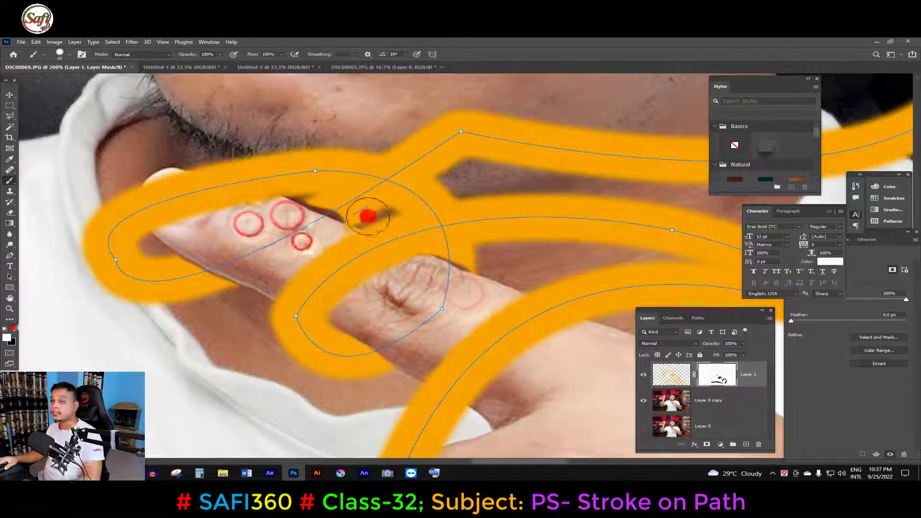
# - Touch up the mask edges around the pointing finger by painting the stroke back with white
pyautogui.click(13, 328)
pyautogui.moveTo(322, 206); pyautogui.dragTo(311, 201)
pyautogui.moveTo(282, 291); pyautogui.dragTo(177, 261)
pyautogui.moveTo(446, 254); pyautogui.dragTo(475, 268)
pyautogui.scroll(-1, 492, 315)
pyautogui.moveTo(383, 434); pyautogui.dragTo(378, 366)
pyautogui.scroll(-2, 325, 380)
pyautogui.moveTo(436, 242); pyautogui.dragTo(485, 297)
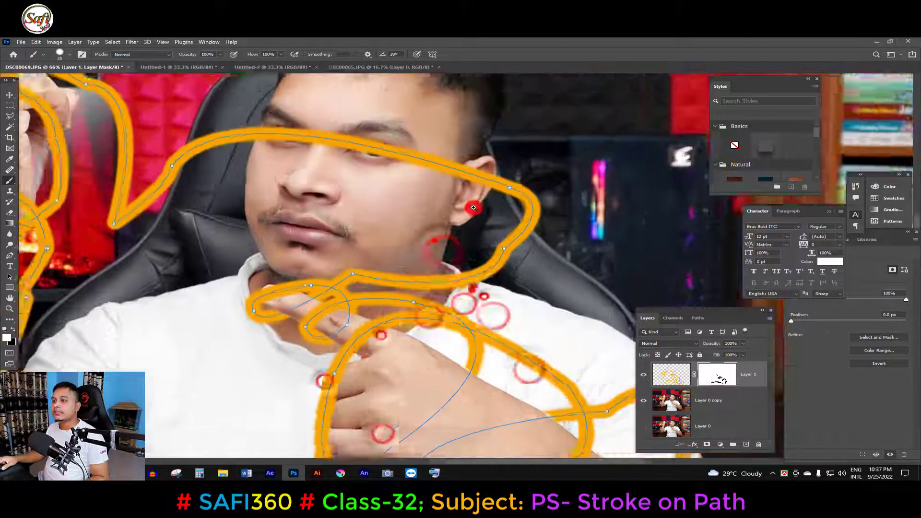
# - Mask out the stroke across the face from the ear using black, undoing the last brush stroke
pyautogui.scroll(1, 474, 207)
pyautogui.click(12, 330)
pyautogui.moveTo(510, 194); pyautogui.dragTo(479, 169)
pyautogui.moveTo(440, 154)
pyautogui.mouseDown()
pyautogui.moveTo(283, 109)
pyautogui.moveTo(278, 135)
pyautogui.mouseUp()
pyautogui.hotkey('ctrl', 'z')
# - Mask out the stroke sections behind the raised fist, wrist and forearm, undoing the last brush stroke
pyautogui.scroll(-1, 148, 160)
pyautogui.moveTo(148, 161)
pyautogui.mouseDown()
pyautogui.moveTo(331, 257)
pyautogui.moveTo(408, 277)
pyautogui.mouseUp()
pyautogui.scroll(-1, 329, 258)
pyautogui.moveTo(381, 179); pyautogui.dragTo(366, 181)
pyautogui.moveTo(365, 245); pyautogui.dragTo(339, 258)
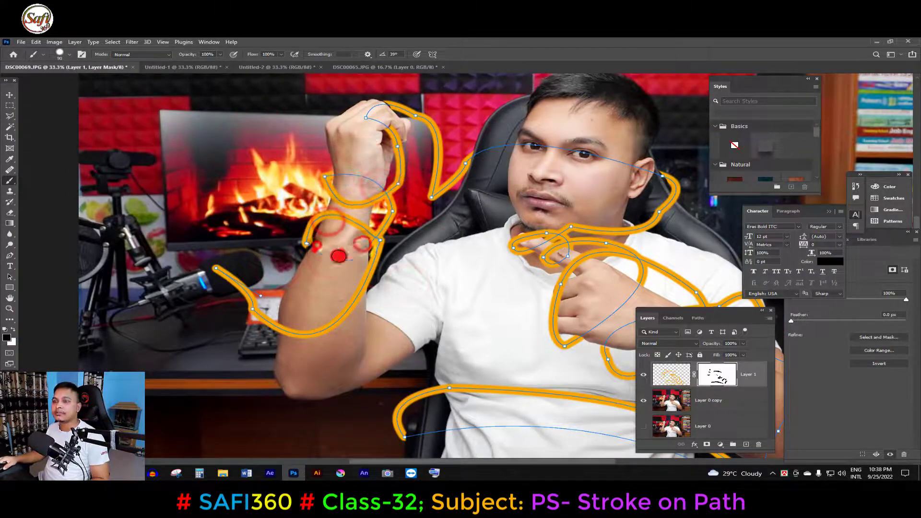
pyautogui.moveTo(366, 212)
pyautogui.mouseDown()
pyautogui.moveTo(367, 221)
pyautogui.moveTo(347, 204)
pyautogui.mouseUp()
pyautogui.hotkey('ctrl', 'z')
pyautogui.click(10, 95)
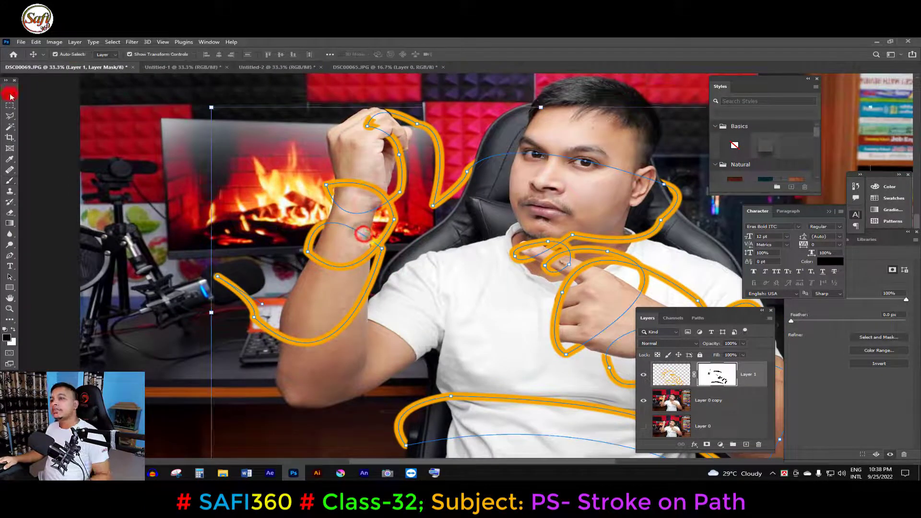
# - Restore the missing bit of stroke at the elbow loop's lower corner by painting white on the mask
pyautogui.scroll(-2, 366, 234)
pyautogui.scroll(4, 360, 303)
pyautogui.moveTo(414, 300); pyautogui.dragTo(44, 289)
pyautogui.click(9, 181)
pyautogui.click(13, 329)
pyautogui.moveTo(424, 338); pyautogui.dragTo(442, 366)
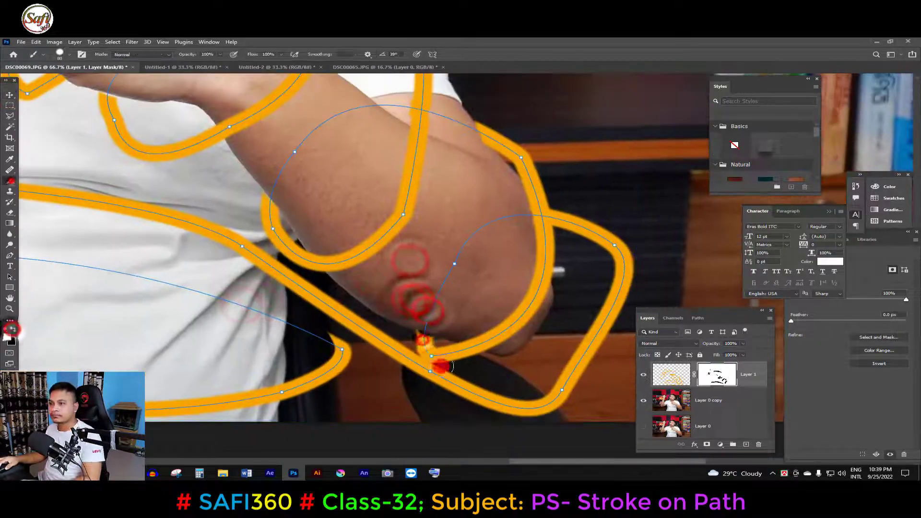
pyautogui.moveTo(326, 263); pyautogui.dragTo(425, 294)
pyautogui.moveTo(522, 290); pyautogui.dragTo(532, 295)
pyautogui.moveTo(280, 214); pyautogui.dragTo(354, 364)
# - Mask out the leftover piece of stroke on the top of the raised fist with black
pyautogui.click(572, 155)
pyautogui.click(195, 129)
pyautogui.moveTo(130, 170); pyautogui.dragTo(373, 312)
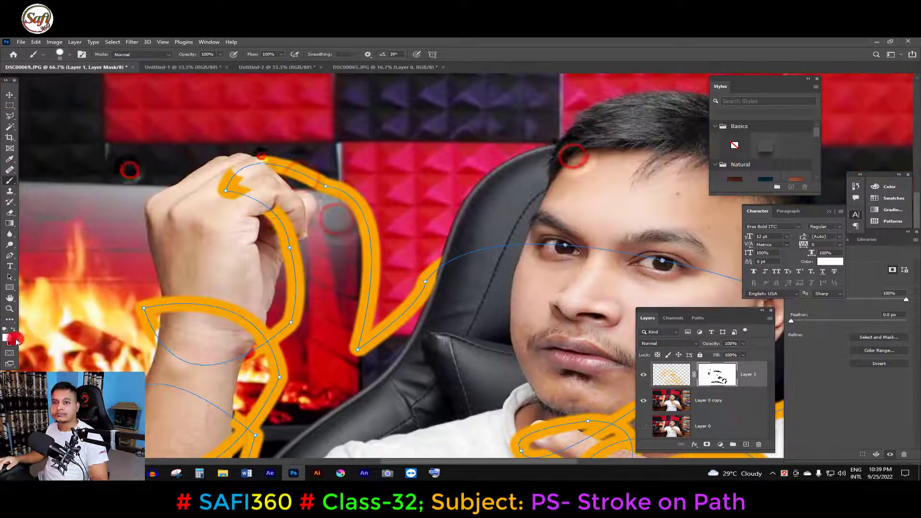
pyautogui.click(13, 330)
pyautogui.moveTo(249, 160); pyautogui.dragTo(226, 173)
pyautogui.click(277, 205)
# - Touch up the mask around the stroke loops on the raised wrist and forearm
pyautogui.click(13, 330)
pyautogui.click(13, 329)
pyautogui.click(248, 275)
pyautogui.moveTo(203, 321)
pyautogui.mouseDown()
pyautogui.moveTo(201, 235)
pyautogui.moveTo(214, 300)
pyautogui.mouseUp()
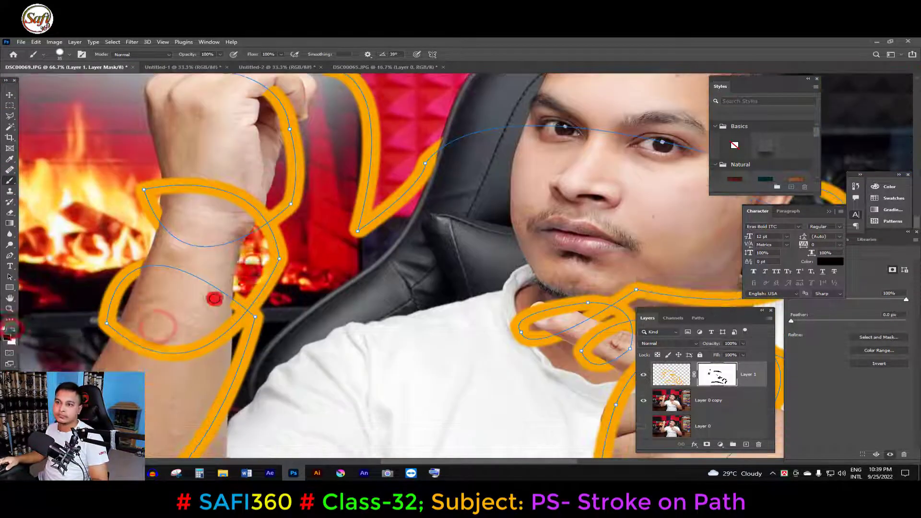
pyautogui.click(13, 330)
pyautogui.moveTo(242, 378); pyautogui.dragTo(242, 302)
pyautogui.scroll(-3, 238, 214)
# - Make Layer 1's stroke artwork active instead of its mask, and switch to the Move tool
pyautogui.click(9, 95)
pyautogui.click(12, 267)
pyautogui.click(9, 255)
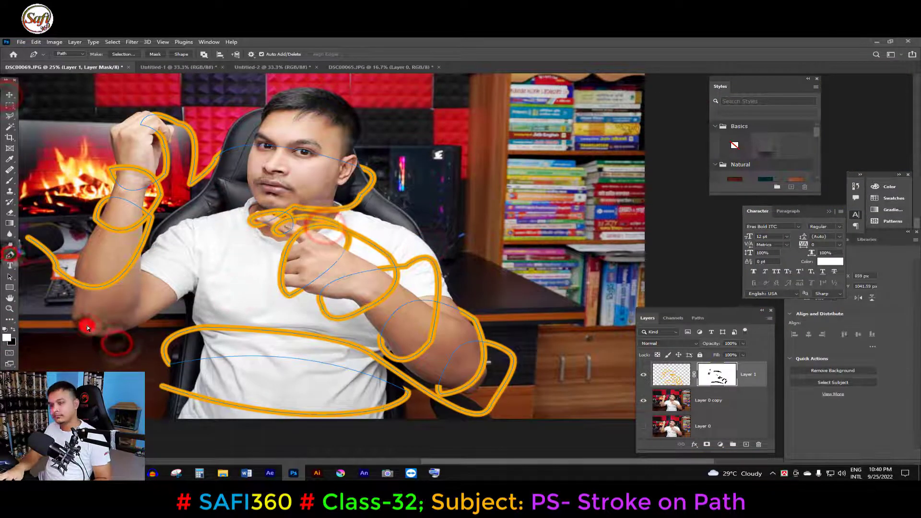
pyautogui.click(673, 378)
pyautogui.click(10, 96)
pyautogui.scroll(-1, 297, 220)
pyautogui.scroll(1, 298, 221)
pyautogui.moveTo(369, 261); pyautogui.dragTo(412, 259)
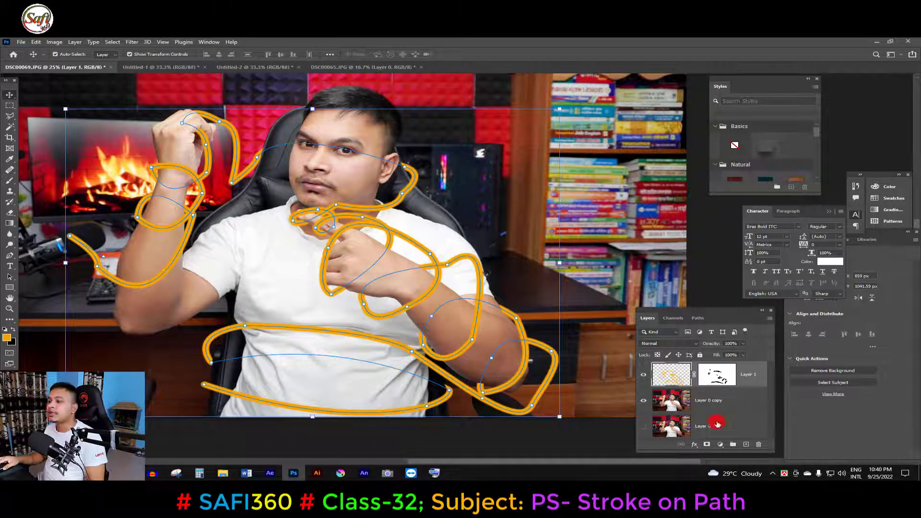
# - Open the Blending Options for Layer 1 and enable the Outer Glow effect
pyautogui.click(693, 444)
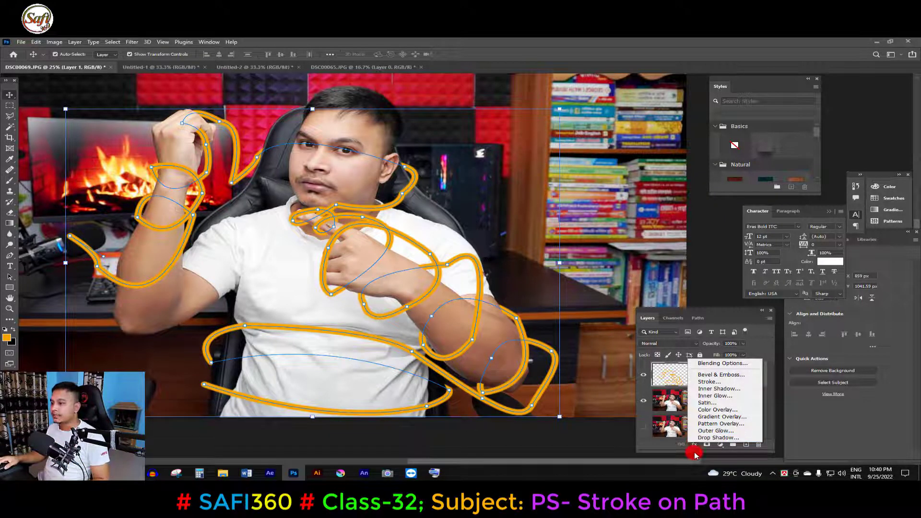
pyautogui.click(664, 448)
pyautogui.rightClick(751, 375)
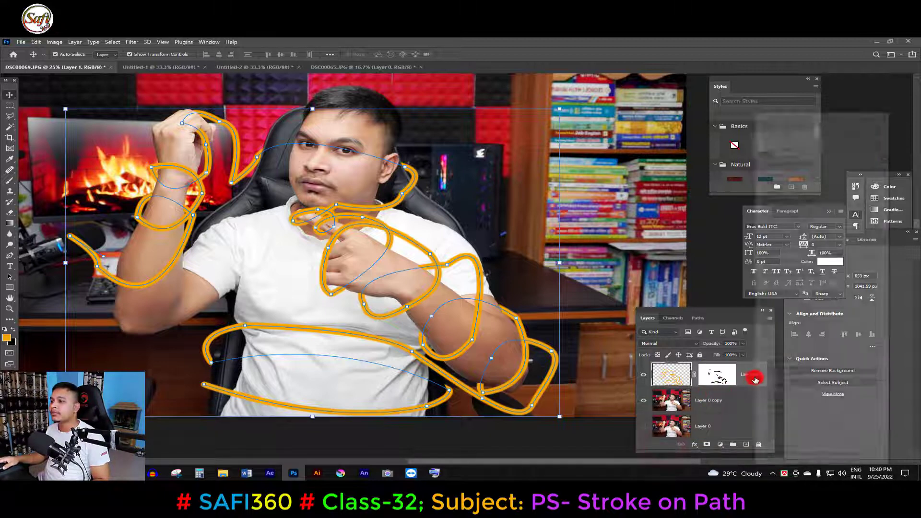
pyautogui.click(786, 118)
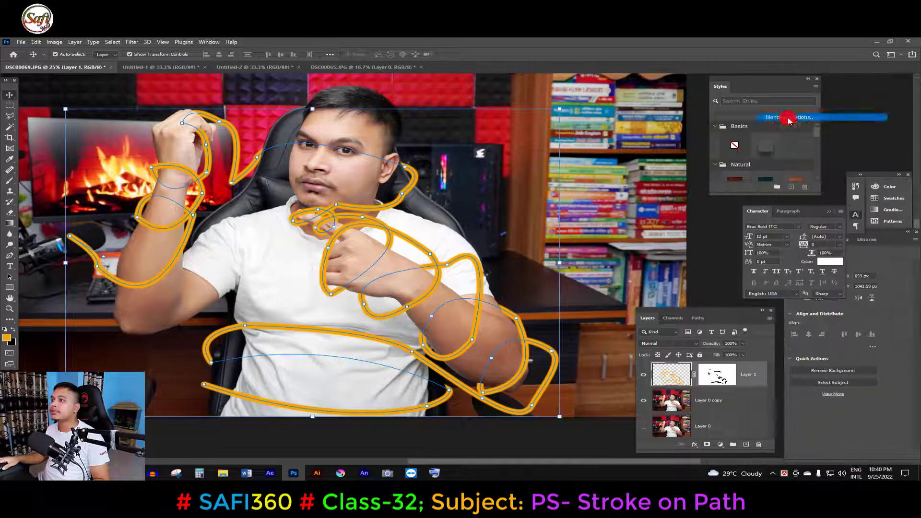
pyautogui.moveTo(645, 196); pyautogui.dragTo(680, 84)
pyautogui.click(538, 157)
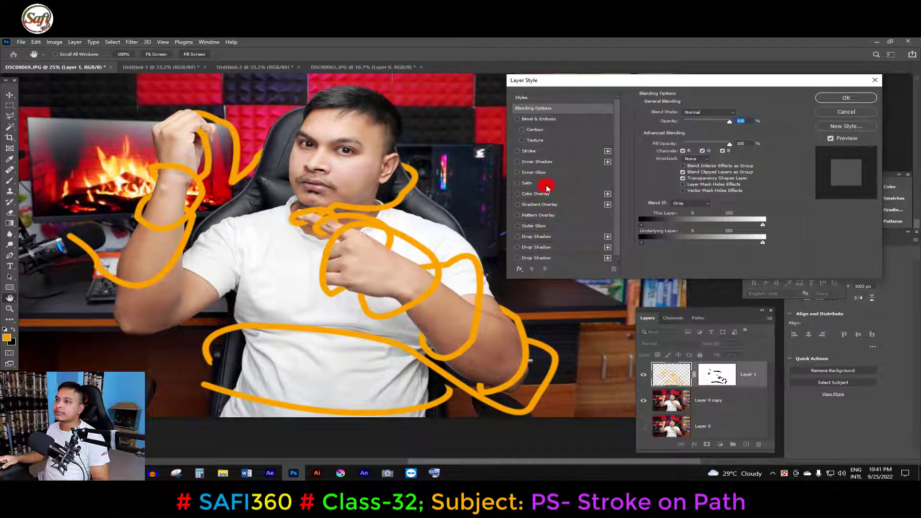
pyautogui.click(538, 229)
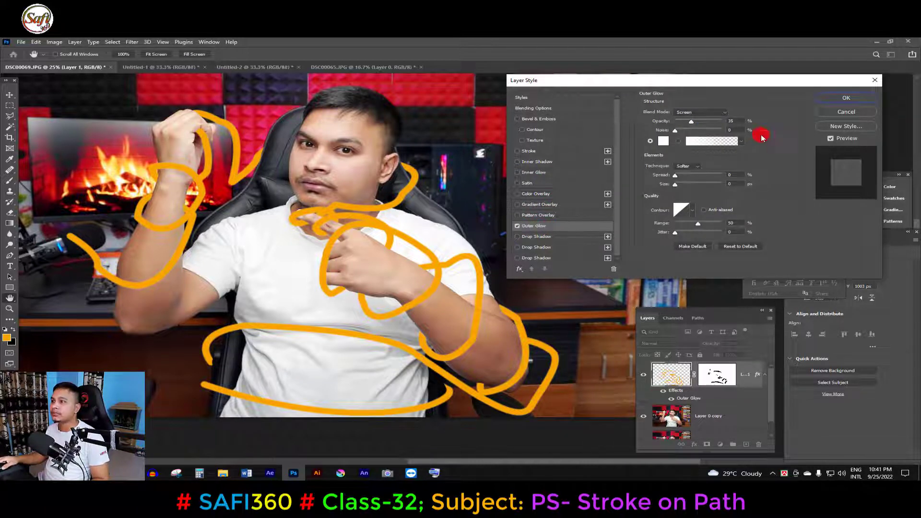
# - Set the Outer Glow's blend mode to Normal and its colour to yellow
pyautogui.click(694, 114)
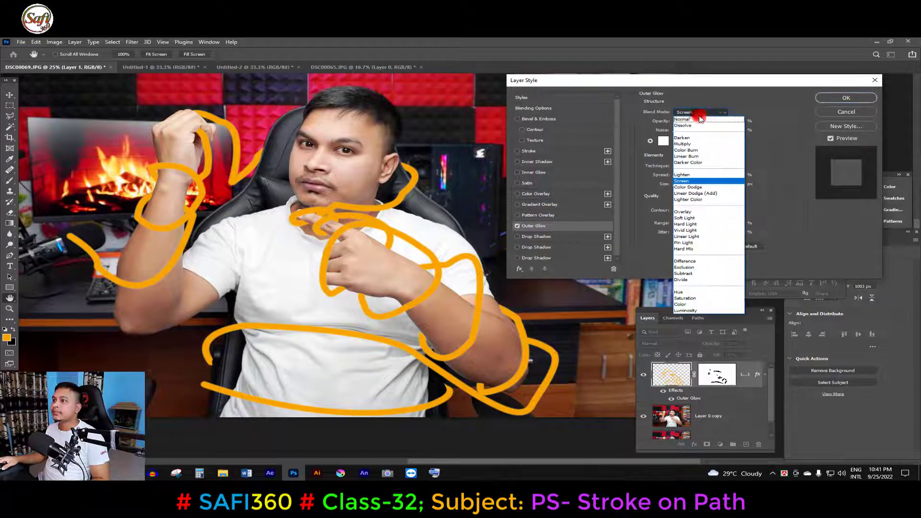
pyautogui.click(687, 113)
pyautogui.click(663, 142)
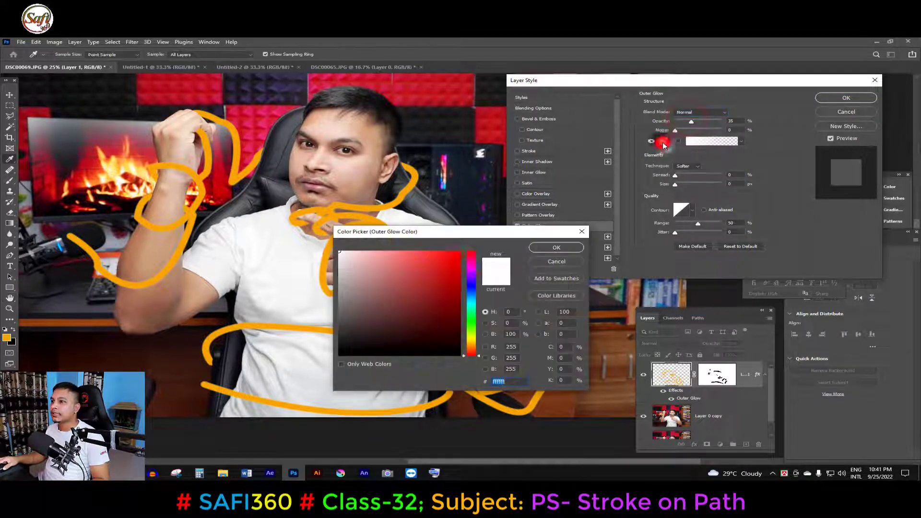
pyautogui.moveTo(472, 345); pyautogui.dragTo(473, 337)
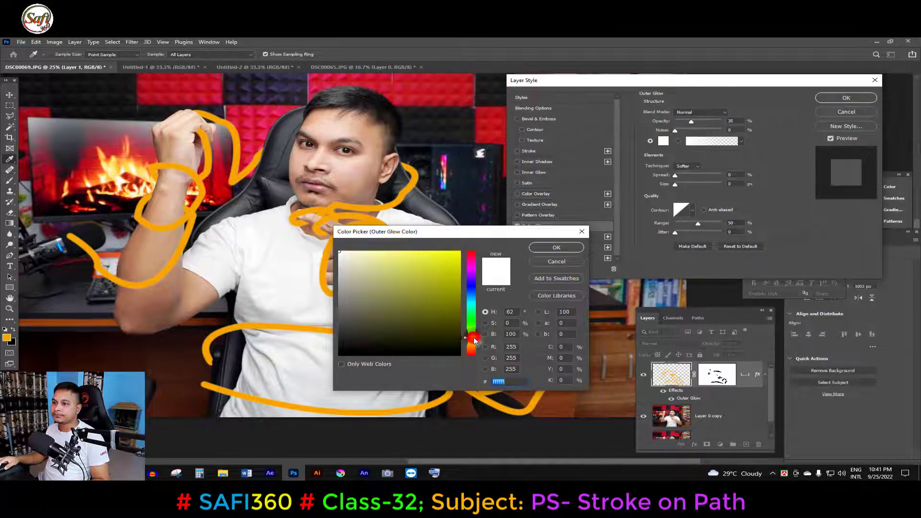
pyautogui.click(440, 278)
pyautogui.click(552, 248)
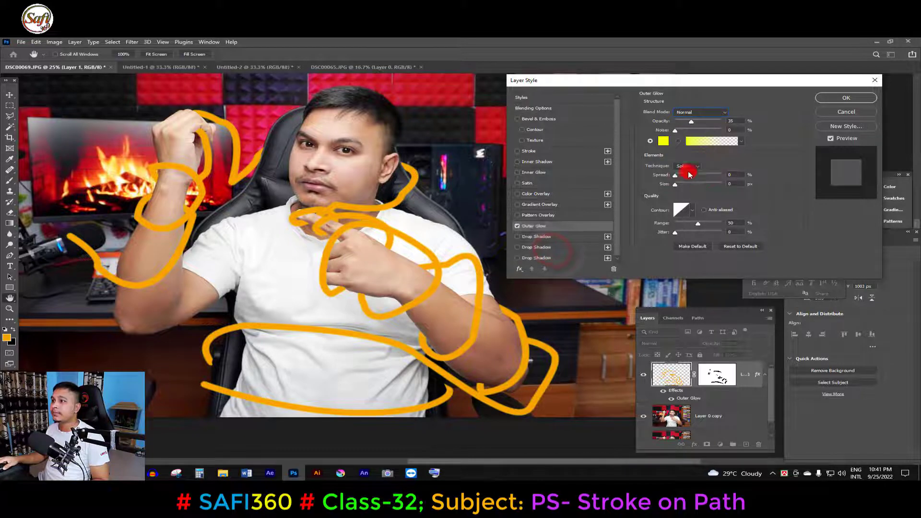
# - Set the Outer Glow's spread to 43%, size to 21 px, range to 100% and opacity to about 53%
pyautogui.moveTo(679, 178)
pyautogui.mouseDown()
pyautogui.moveTo(692, 179)
pyautogui.moveTo(677, 187)
pyautogui.moveTo(674, 155)
pyautogui.mouseUp()
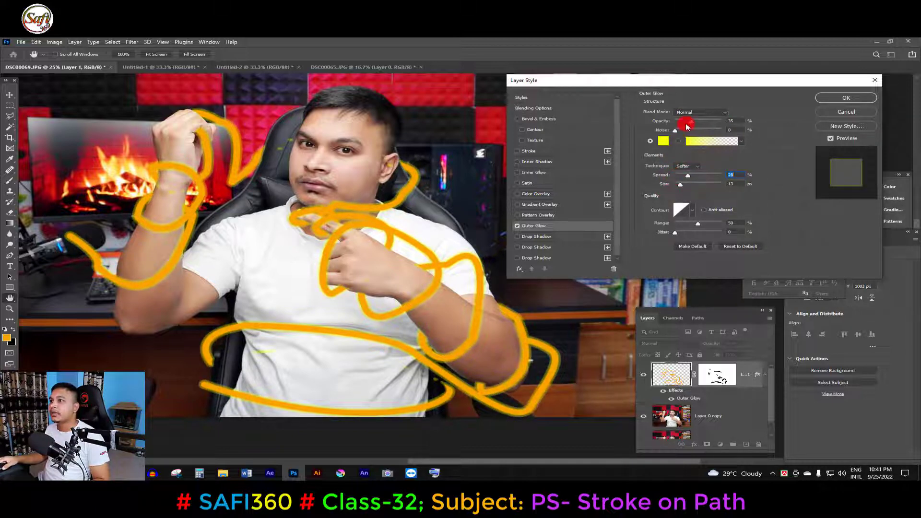
pyautogui.moveTo(692, 123)
pyautogui.mouseDown()
pyautogui.moveTo(782, 108)
pyautogui.moveTo(801, 114)
pyautogui.moveTo(738, 120)
pyautogui.mouseUp()
pyautogui.moveTo(680, 187); pyautogui.dragTo(688, 178)
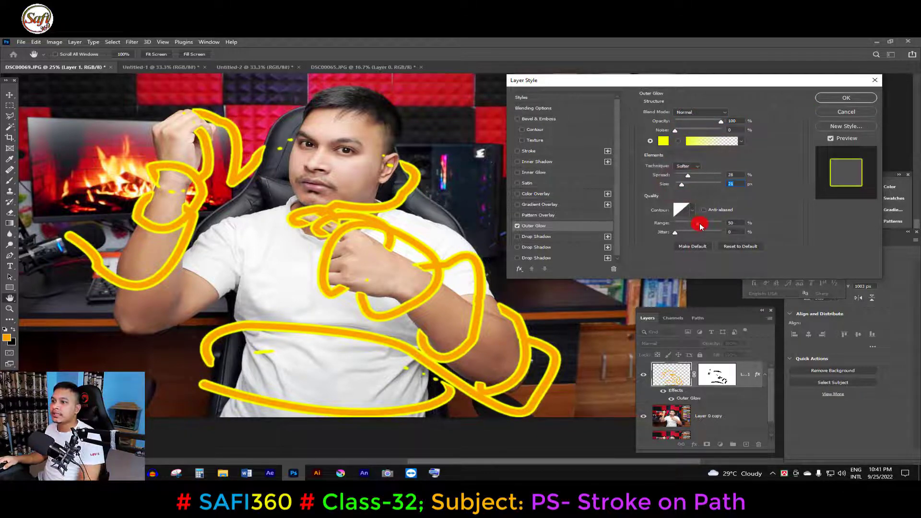
pyautogui.moveTo(700, 226); pyautogui.dragTo(725, 231)
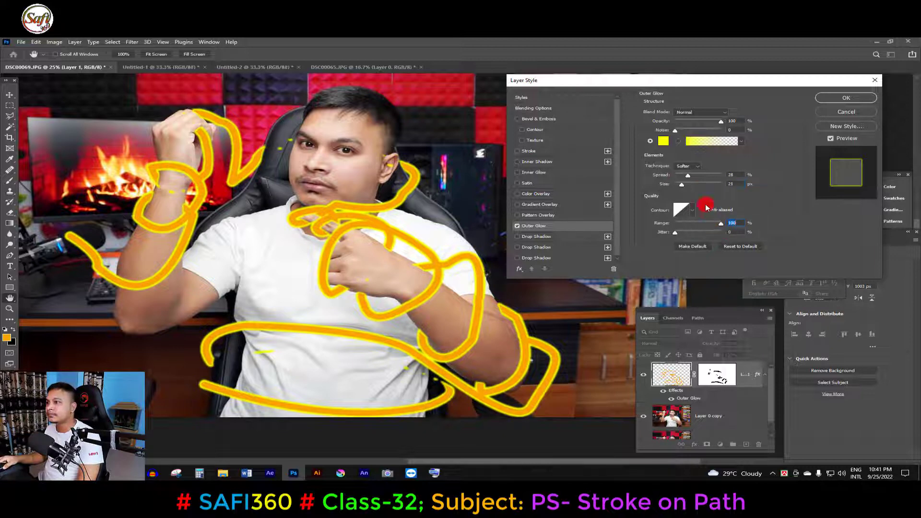
pyautogui.moveTo(696, 178); pyautogui.dragTo(697, 180)
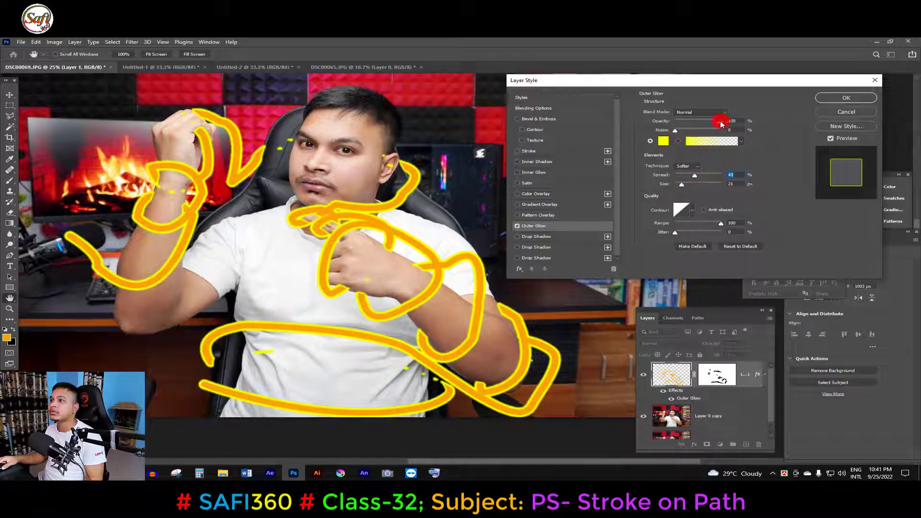
pyautogui.moveTo(721, 122); pyautogui.dragTo(700, 124)
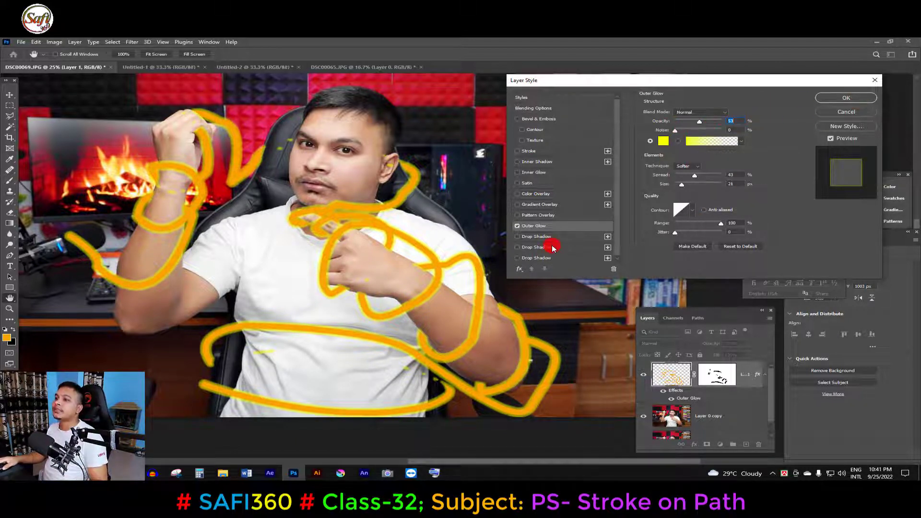
# - Enable the first Drop Shadow effect on the stroke and increase its size to 114 px
pyautogui.scroll(-1, 552, 248)
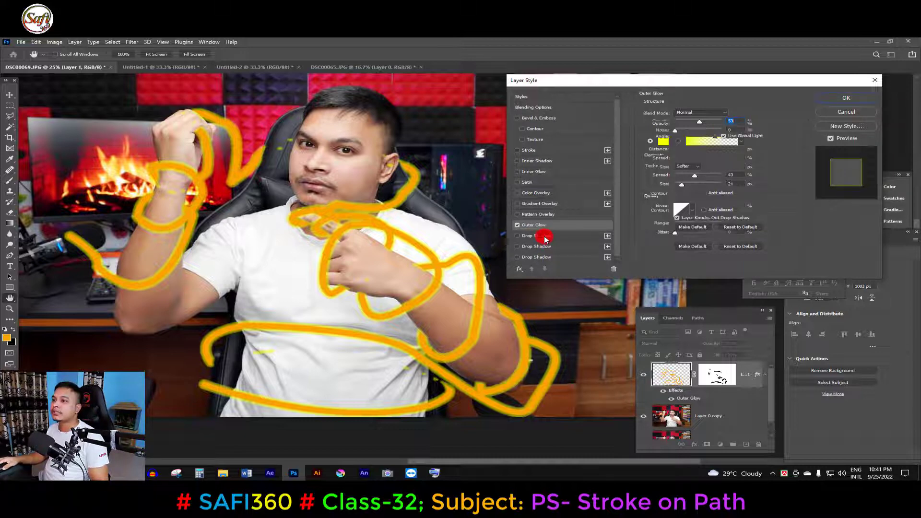
pyautogui.click(545, 236)
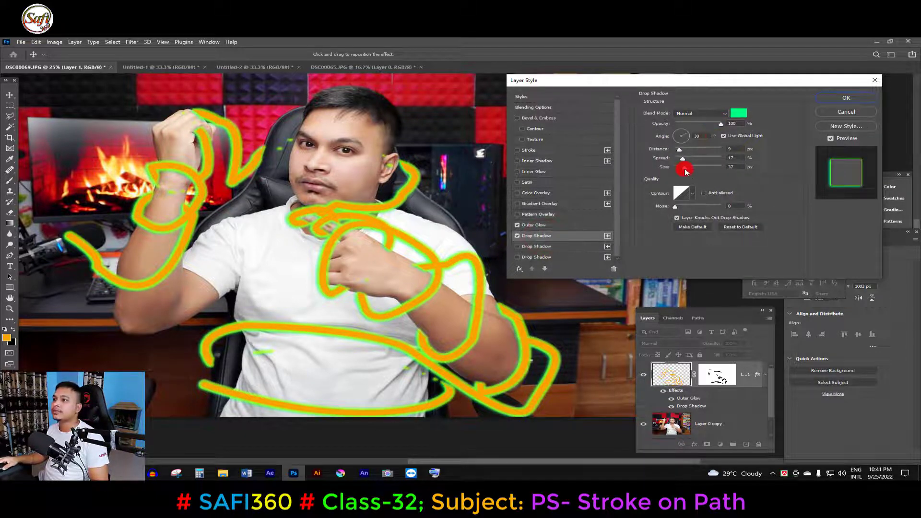
pyautogui.moveTo(685, 171); pyautogui.dragTo(700, 174)
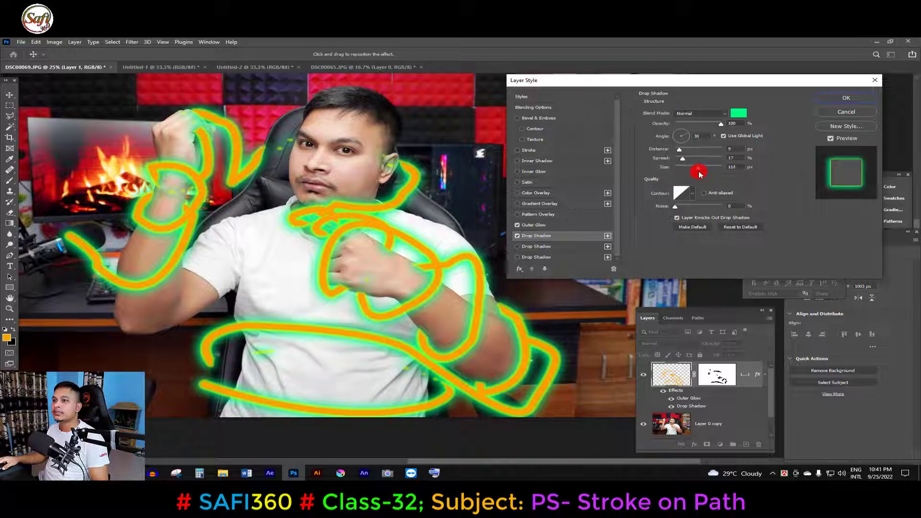
# - Change the first Drop Shadow's colour to pure red (ff0000)
pyautogui.click(743, 113)
pyautogui.moveTo(482, 230); pyautogui.dragTo(659, 230)
pyautogui.click(650, 251)
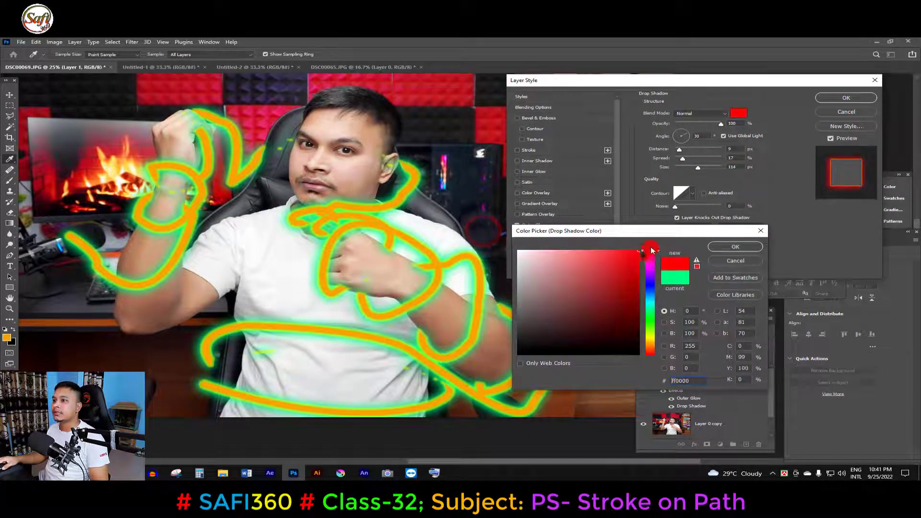
pyautogui.click(722, 246)
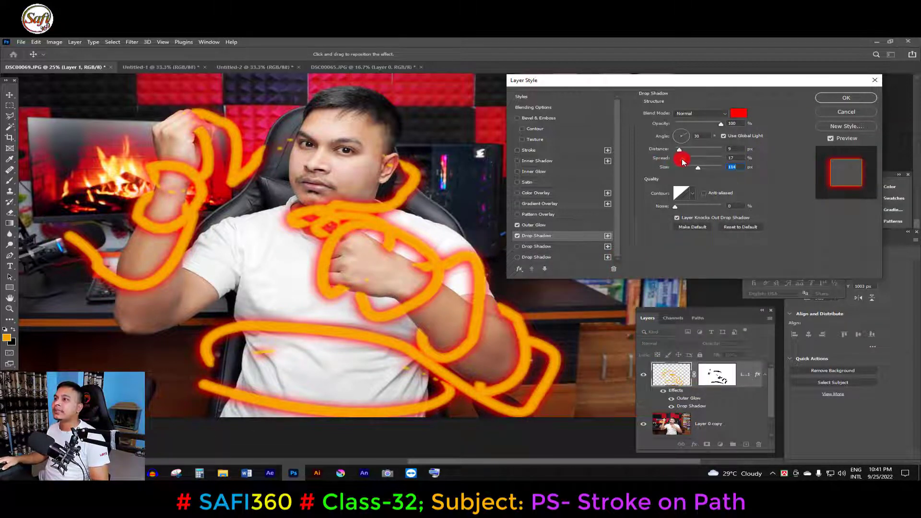
# - Enable the second Drop Shadow effect, the yellow one, and set its size to 117 px
pyautogui.click(541, 247)
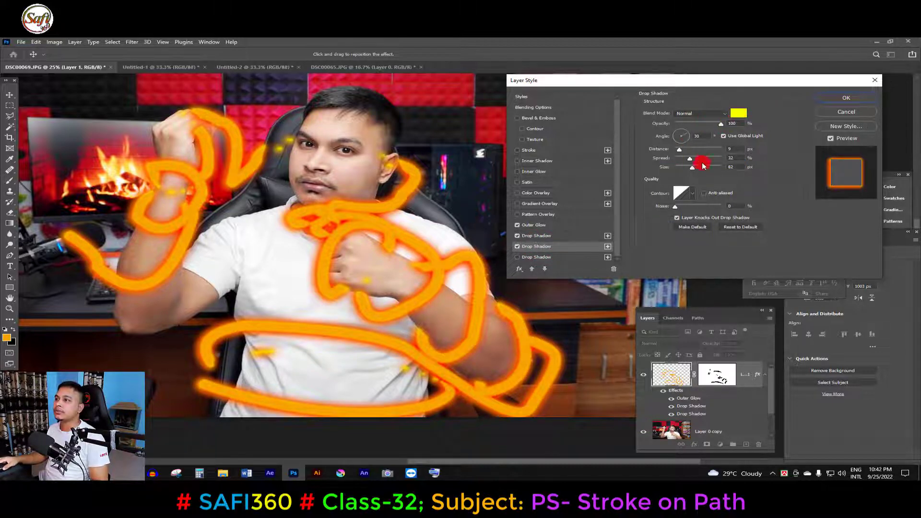
pyautogui.moveTo(693, 172); pyautogui.dragTo(698, 167)
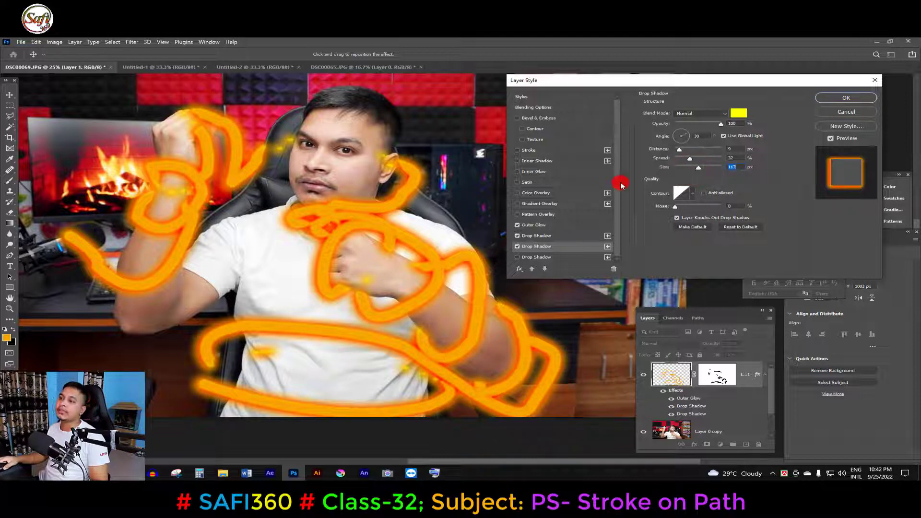
# - Enable the Inner Glow effect and pick pure red (ff0000) as its colour
pyautogui.click(545, 171)
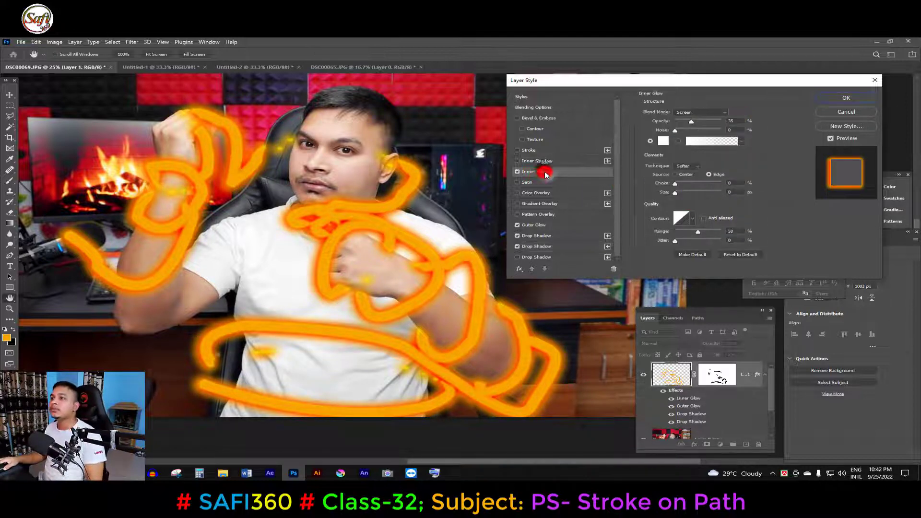
pyautogui.click(664, 141)
pyautogui.moveTo(625, 262); pyautogui.dragTo(642, 237)
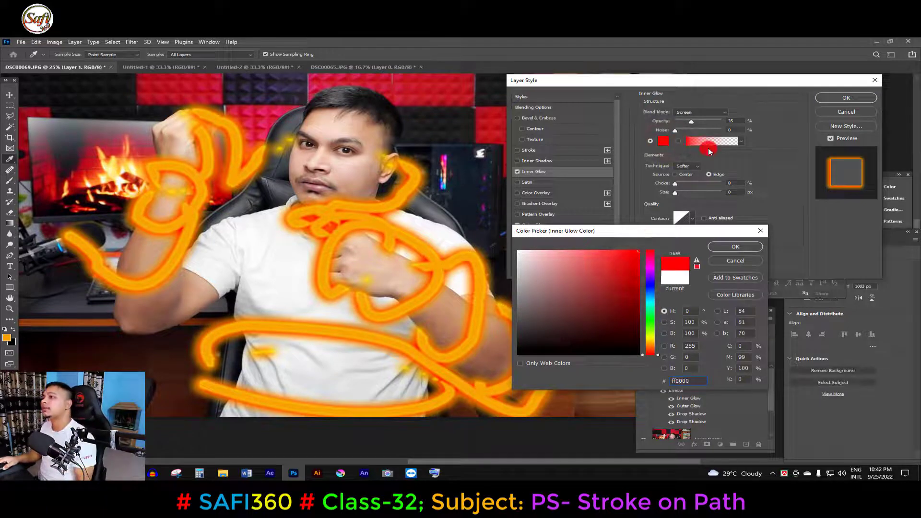